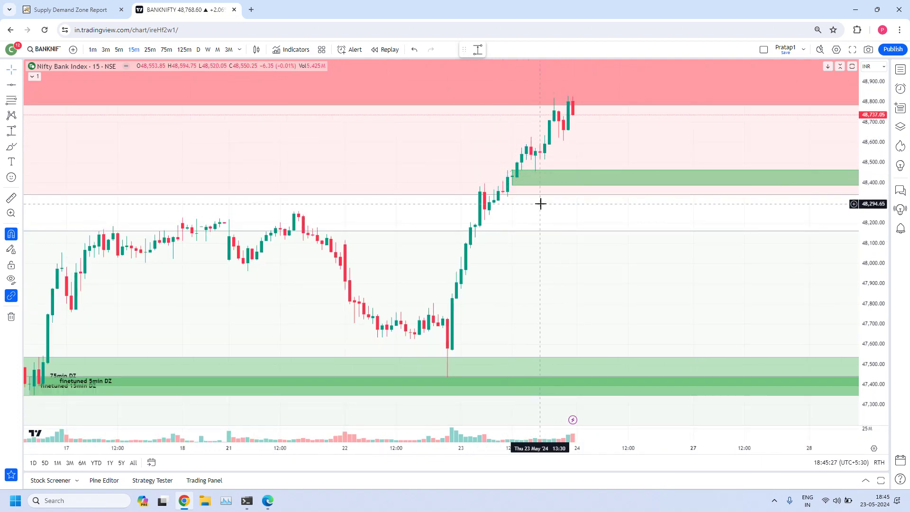
- Delete the green demand zone drawn from the 23 May candles around 48,400 on the 15-minute Nifty Bank chart
{"action": "scroll", "coordinate": [568, 208], "scroll_direction": "down", "scroll_amount": 2}
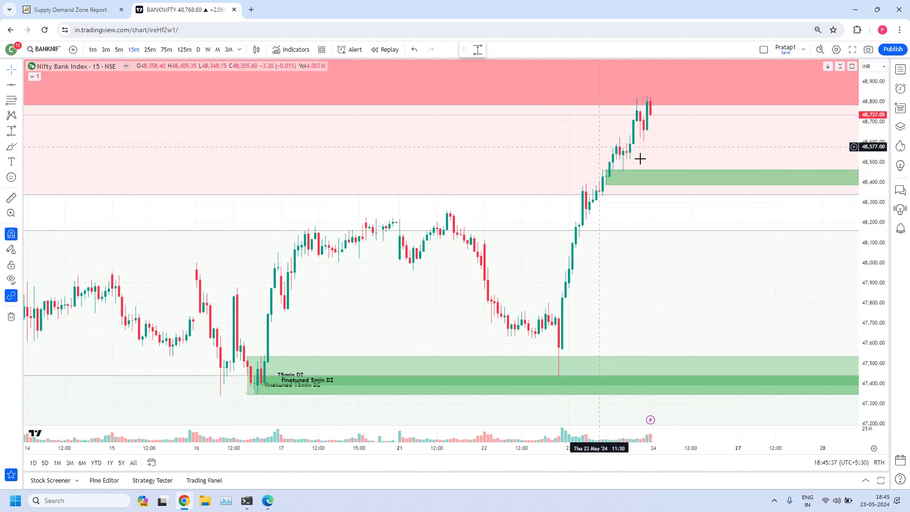
{"action": "left_click", "coordinate": [608, 169]}
{"action": "key", "text": "Delete"}
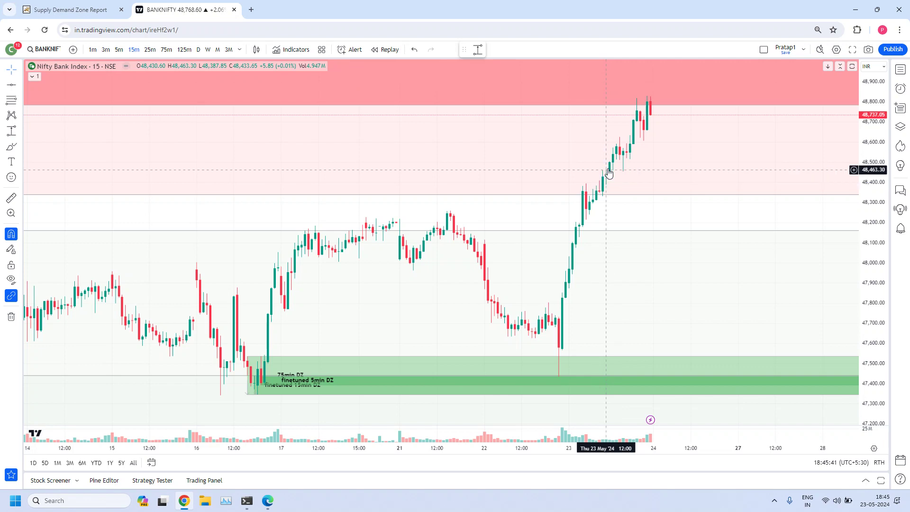
{"action": "scroll", "coordinate": [606, 216], "scroll_direction": "down", "scroll_amount": 3}
{"action": "scroll", "coordinate": [575, 227], "scroll_direction": "down", "scroll_amount": 2}
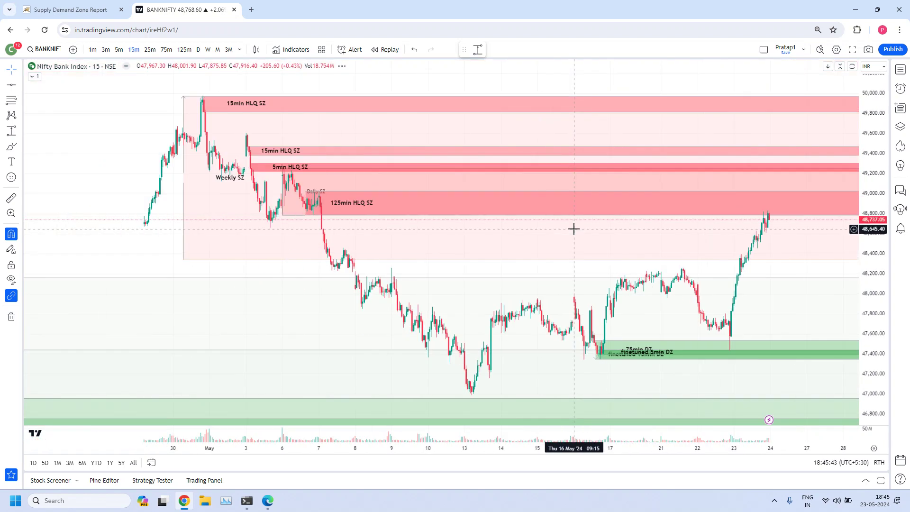
{"action": "scroll", "coordinate": [664, 243], "scroll_direction": "up", "scroll_amount": 3}
{"action": "scroll", "coordinate": [665, 243], "scroll_direction": "down", "scroll_amount": 2}
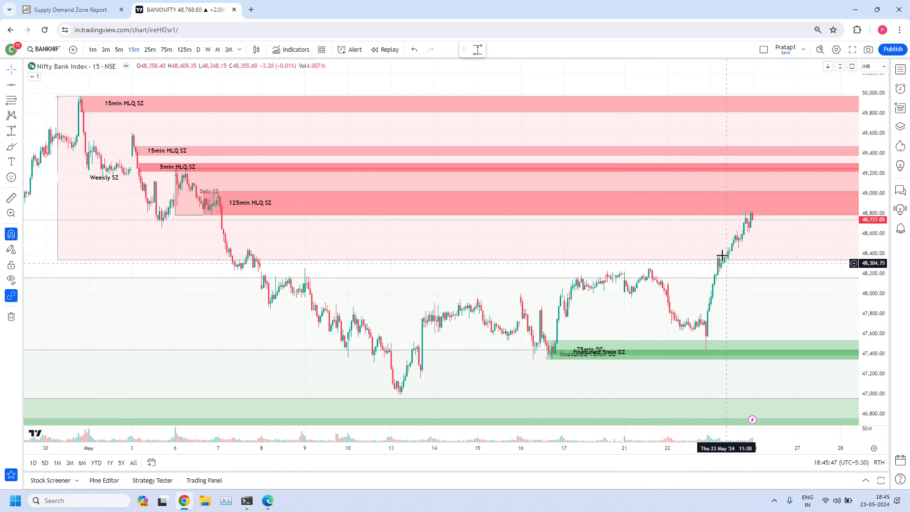
{"action": "scroll", "coordinate": [728, 264], "scroll_direction": "up", "scroll_amount": 2}
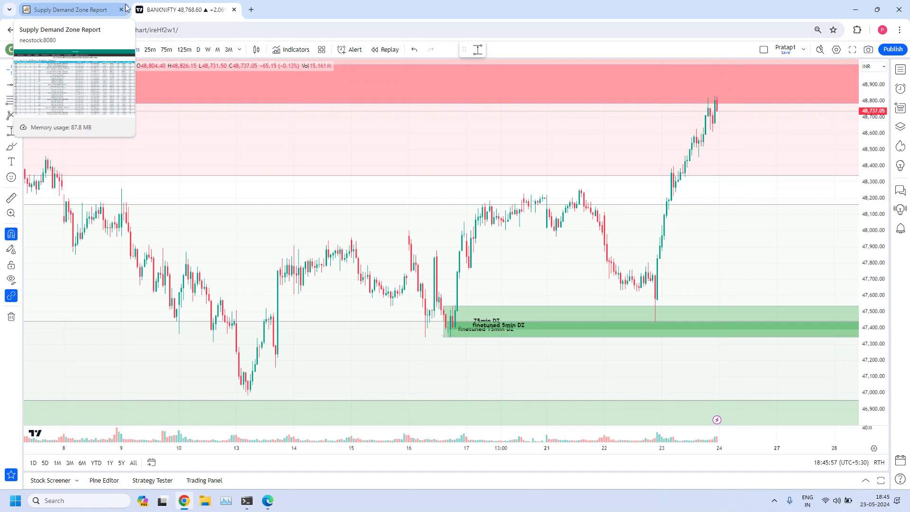
{"action": "left_click", "coordinate": [88, 8]}
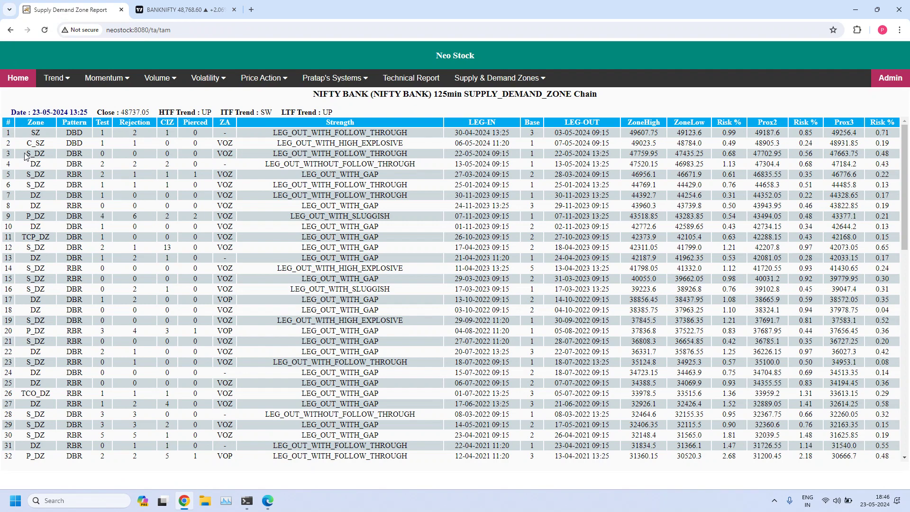
{"action": "left_click_drag", "start_coordinate": [26, 143], "coordinate": [618, 156]}
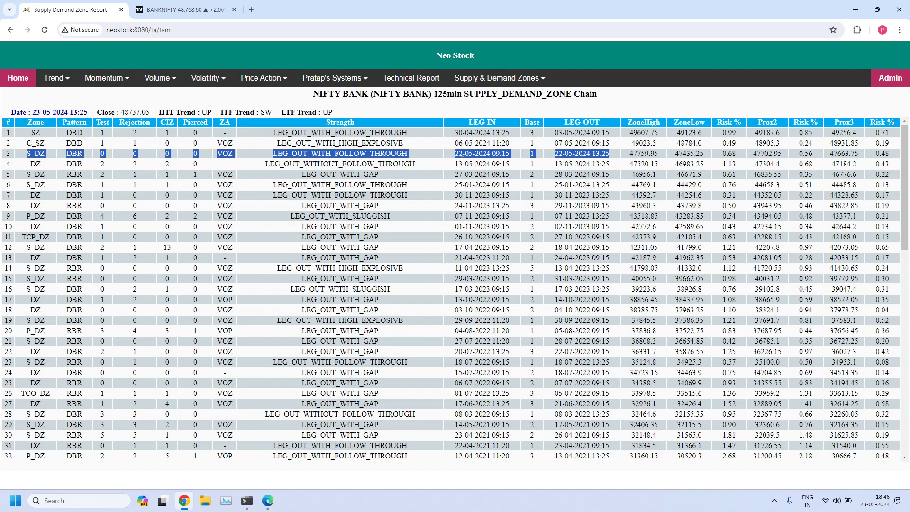
- Try marking the 22 May demand zone on the 125-minute TradingView chart with a price range from 47,759.95 to 47,435.25
{"action": "left_click", "coordinate": [205, 16]}
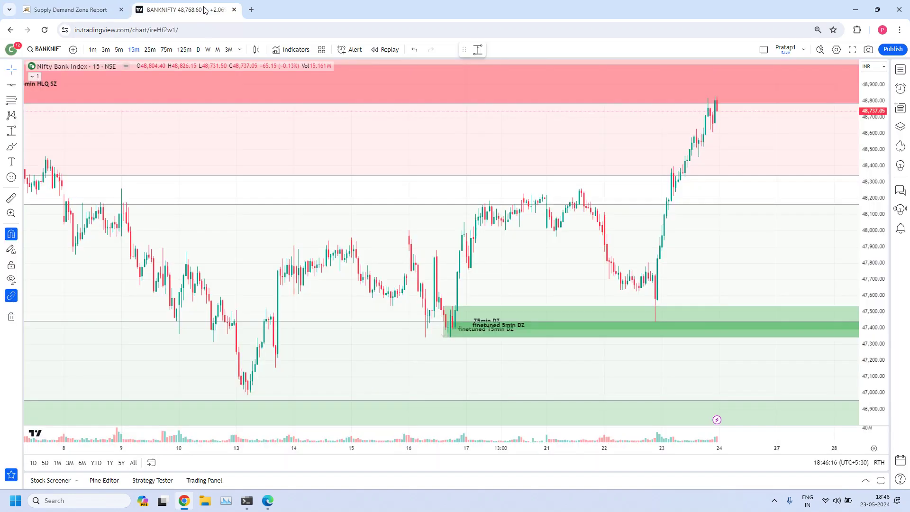
{"action": "left_click", "coordinate": [185, 49]}
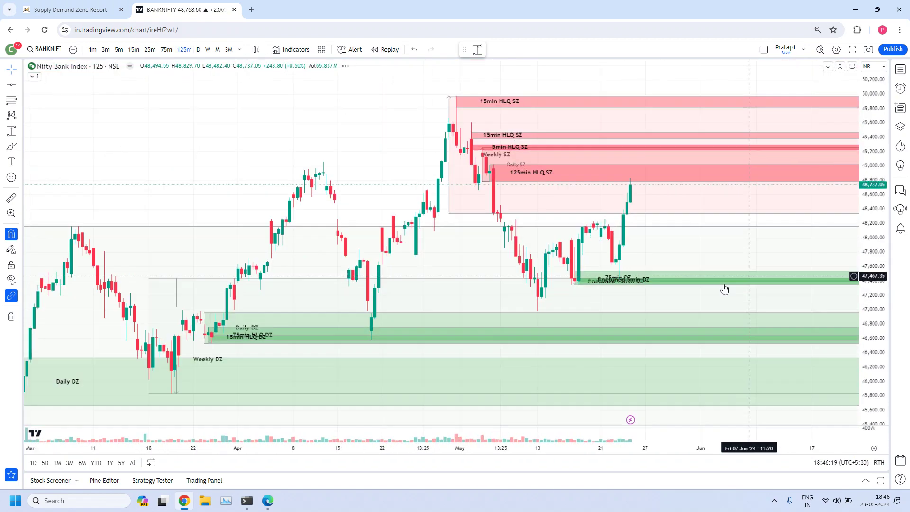
{"action": "scroll", "coordinate": [670, 270], "scroll_direction": "up", "scroll_amount": 5}
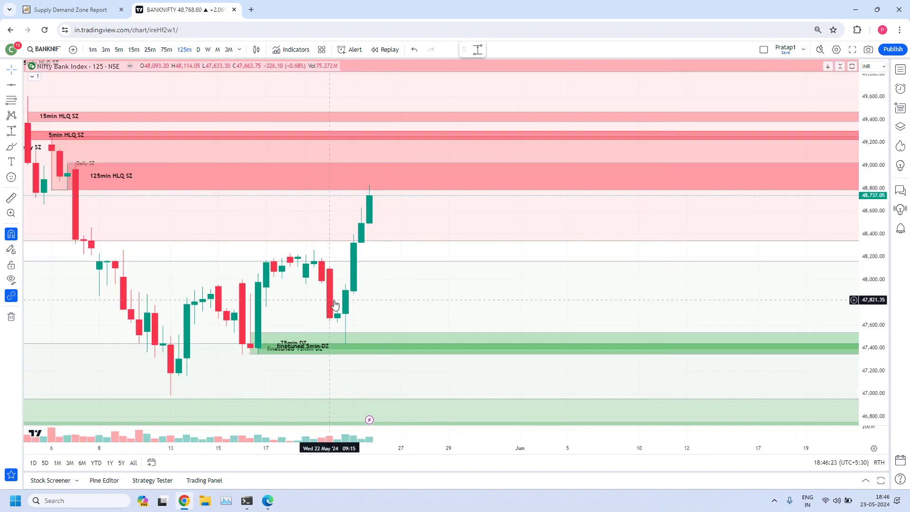
{"action": "left_click", "coordinate": [477, 50]}
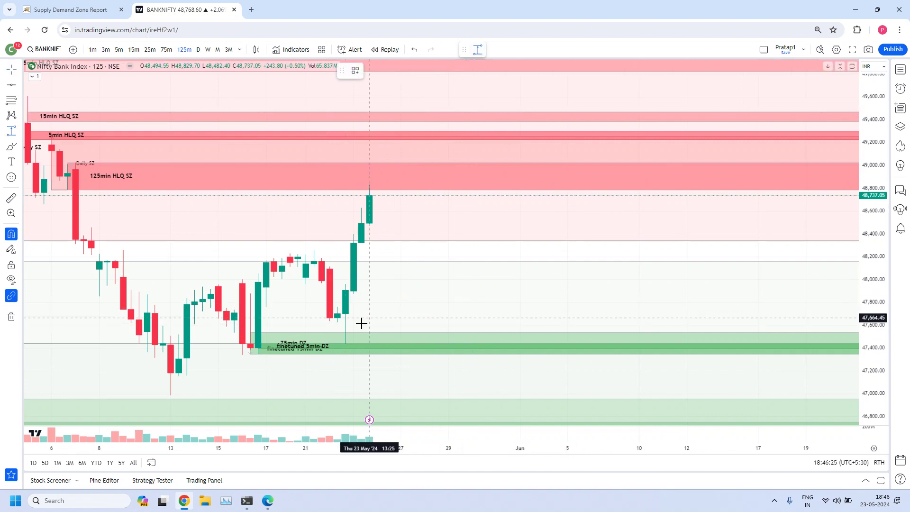
{"action": "left_click", "coordinate": [337, 307]}
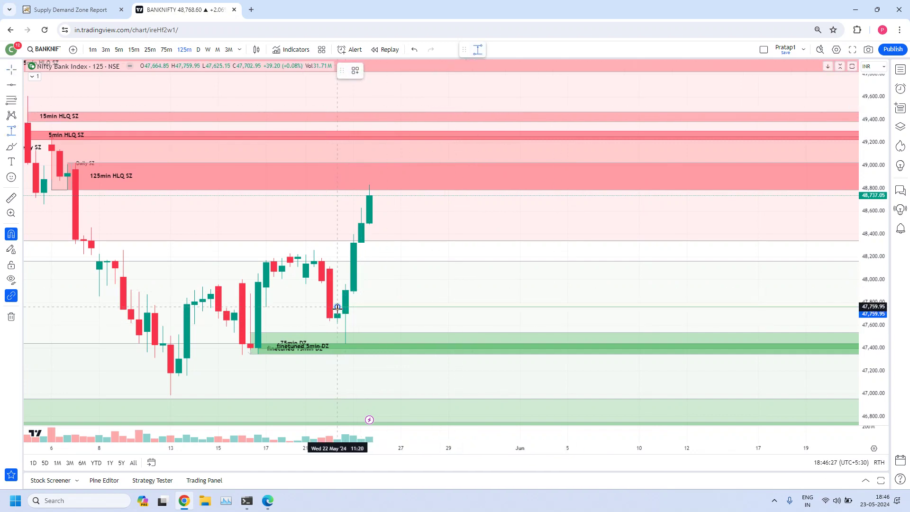
{"action": "left_click", "coordinate": [345, 343]}
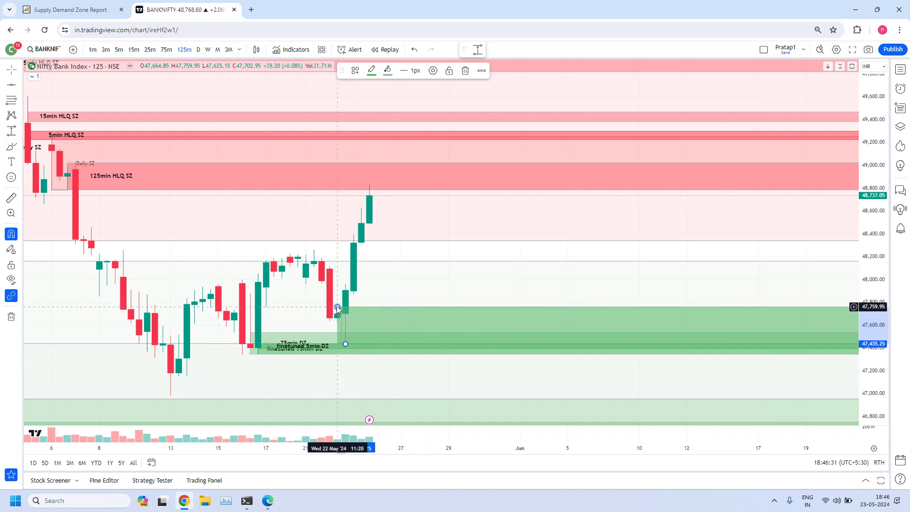
{"action": "left_click_drag", "start_coordinate": [336, 306], "coordinate": [284, 359]}
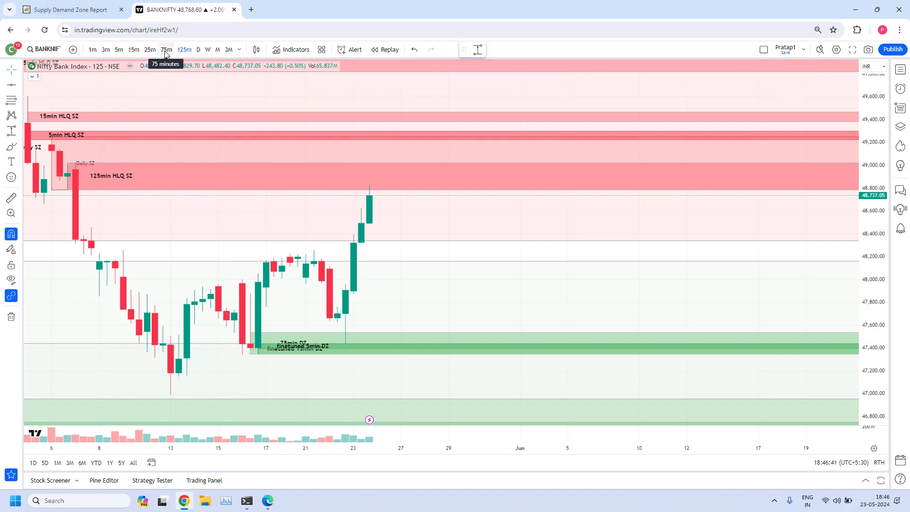
- Return to the Neo Stock zone form and generate the NIFTY BANK SDZ Chain report for the 75min time frame
{"action": "left_click", "coordinate": [91, 10]}
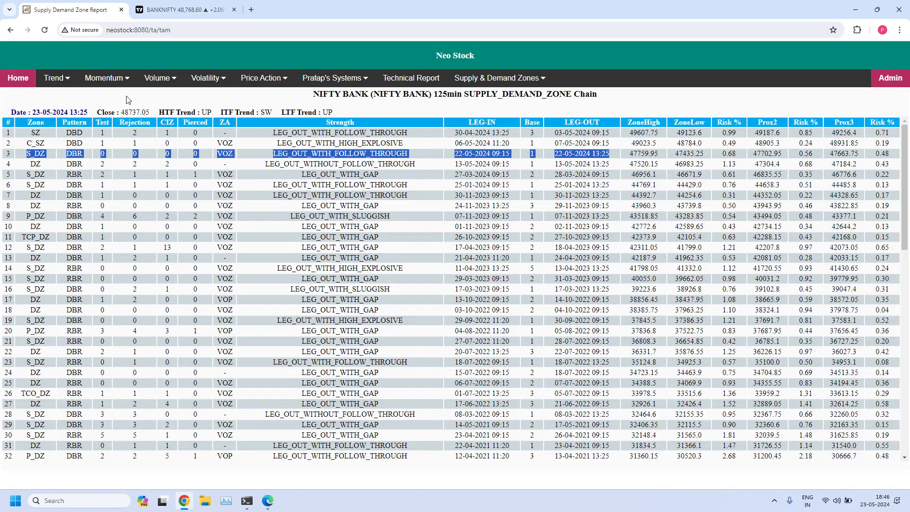
{"action": "left_click", "coordinate": [10, 30]}
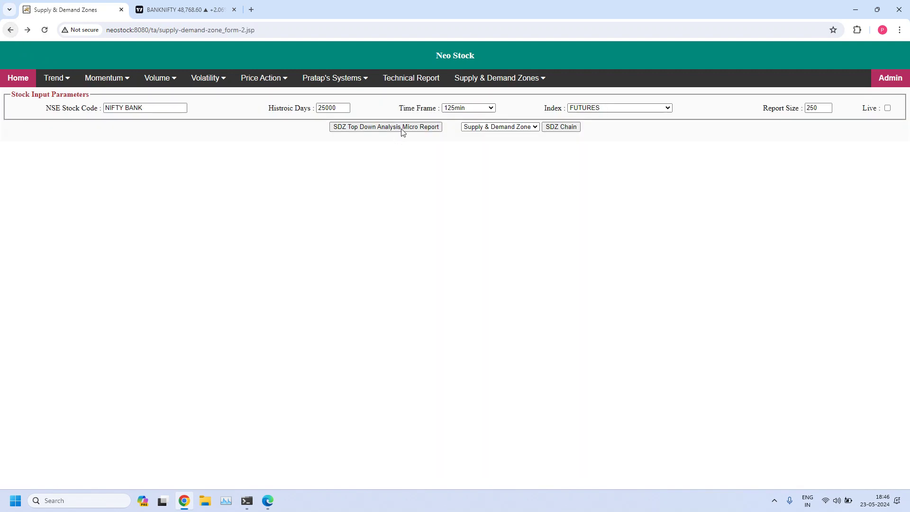
{"action": "left_click", "coordinate": [468, 107]}
{"action": "left_click", "coordinate": [467, 174]}
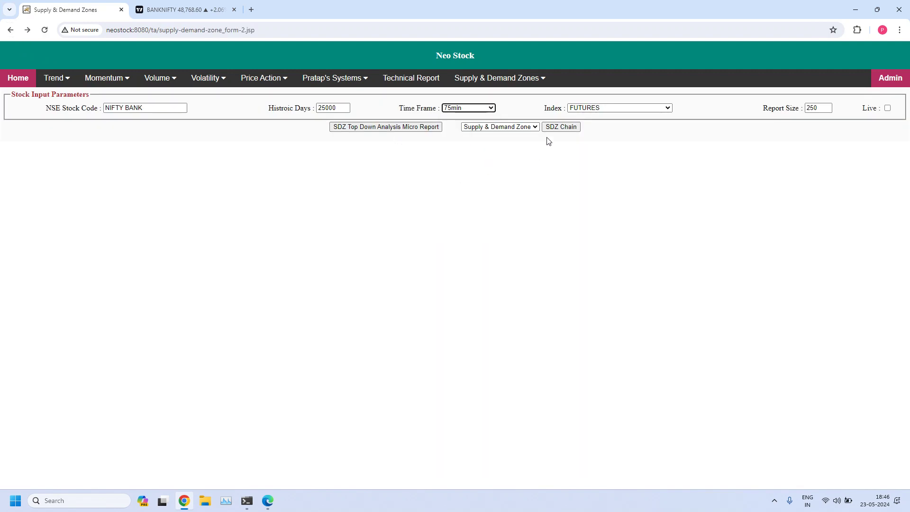
{"action": "left_click", "coordinate": [559, 127]}
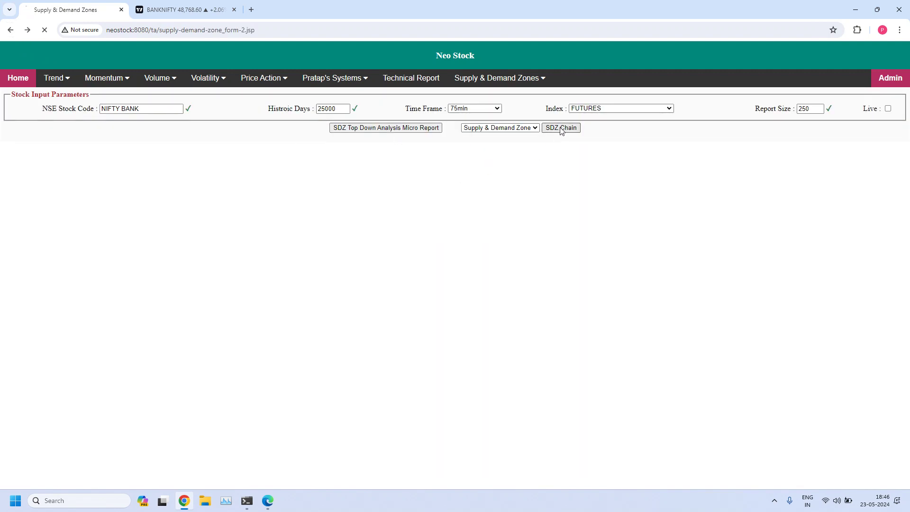
- Set the BANKNIFTY chart to the 75-minute interval, and highlight the first zone's leg-in time in the 75min report
{"action": "left_click", "coordinate": [187, 10]}
{"action": "left_click", "coordinate": [166, 49]}
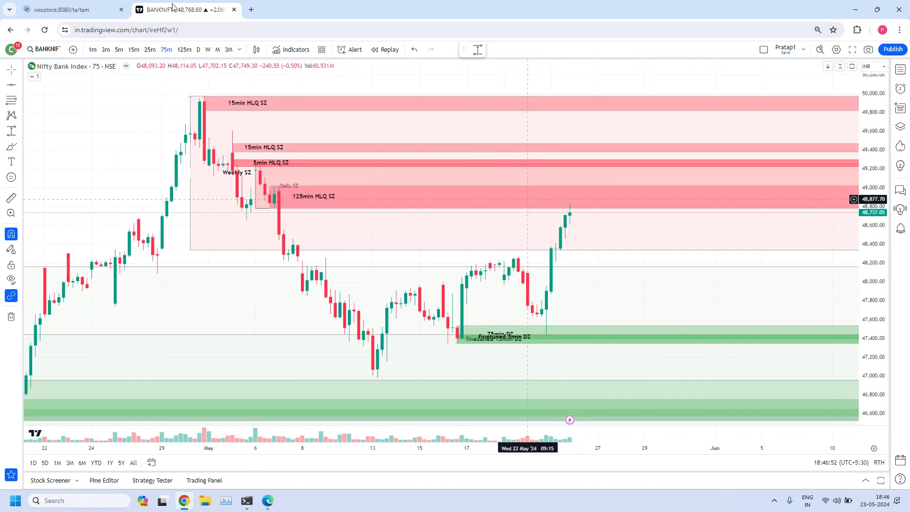
{"action": "left_click", "coordinate": [76, 10]}
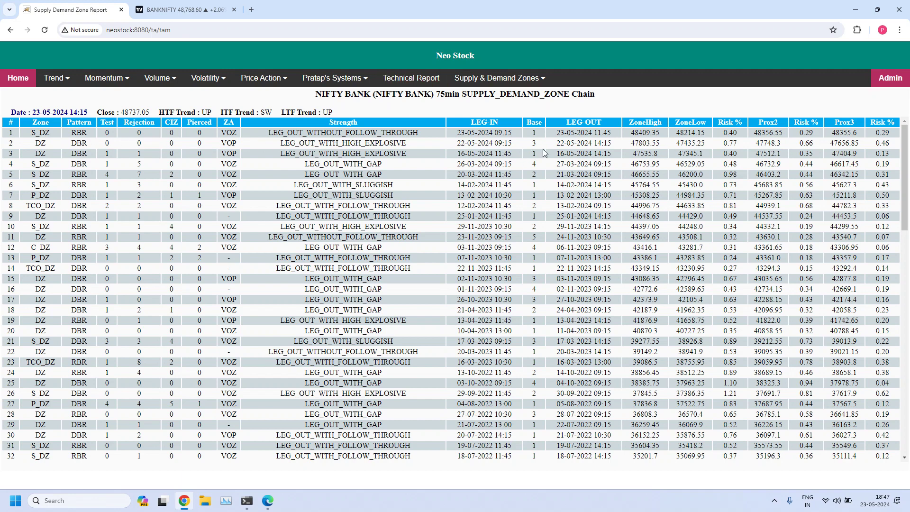
{"action": "left_click_drag", "start_coordinate": [458, 135], "coordinate": [511, 135]}
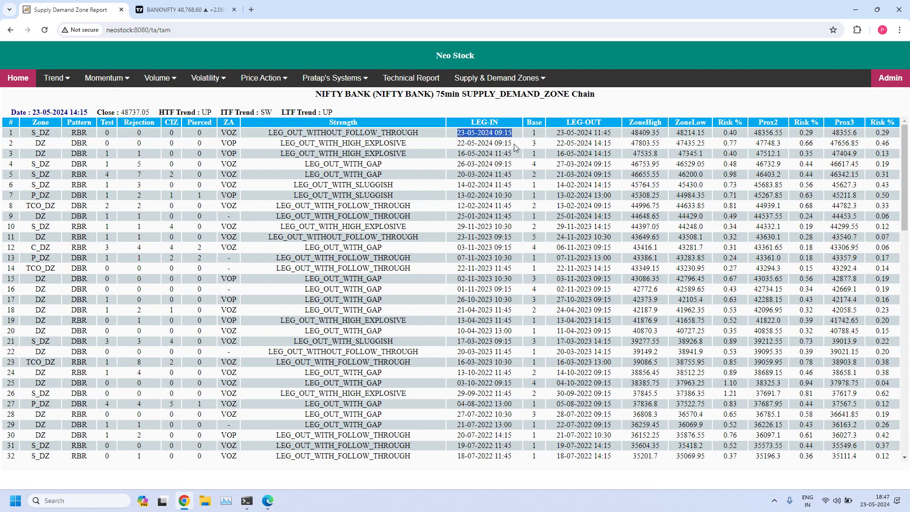
- On the 75-minute chart, draw a price range from 48,409.35 to 48,214.15 at the 23 May 10:30 candle
{"action": "left_click", "coordinate": [211, 11]}
{"action": "scroll", "coordinate": [598, 274], "scroll_direction": "up", "scroll_amount": 3}
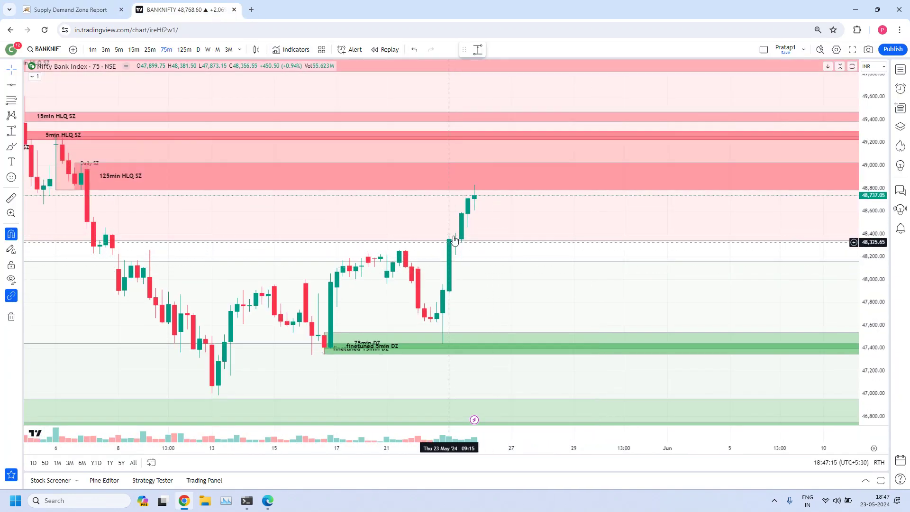
{"action": "left_click", "coordinate": [479, 49]}
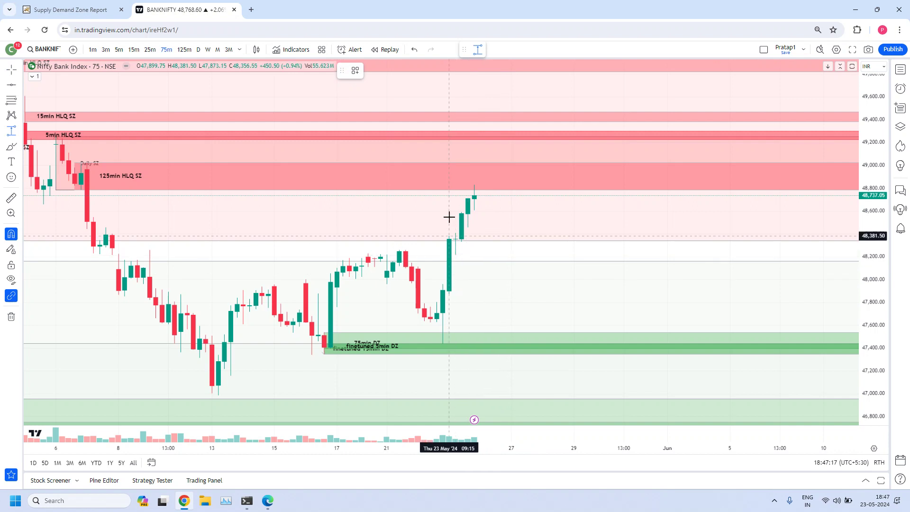
{"action": "left_click", "coordinate": [456, 233]}
{"action": "left_click", "coordinate": [457, 261]}
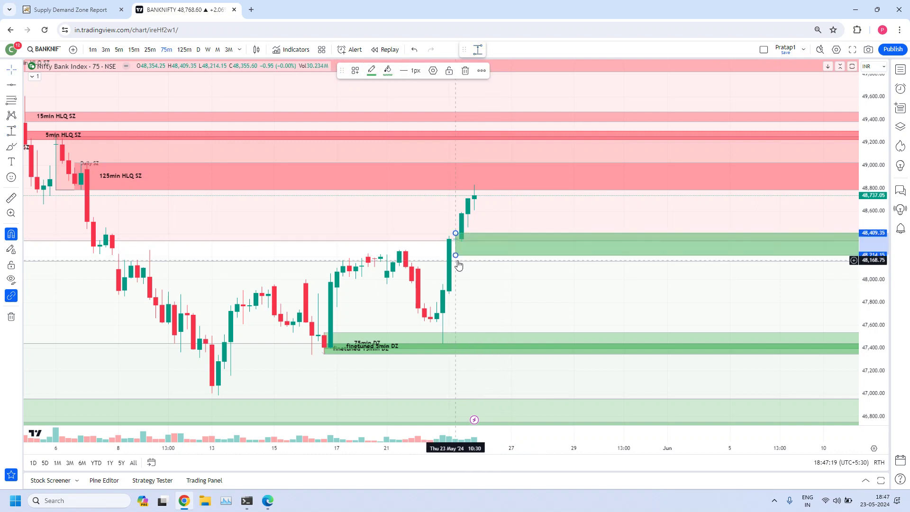
- Apply the 125/75 DZ template to the new price range and label it "75min HLQ DZ"
{"action": "right_click", "coordinate": [458, 260]}
{"action": "mouse_move", "coordinate": [503, 266]}
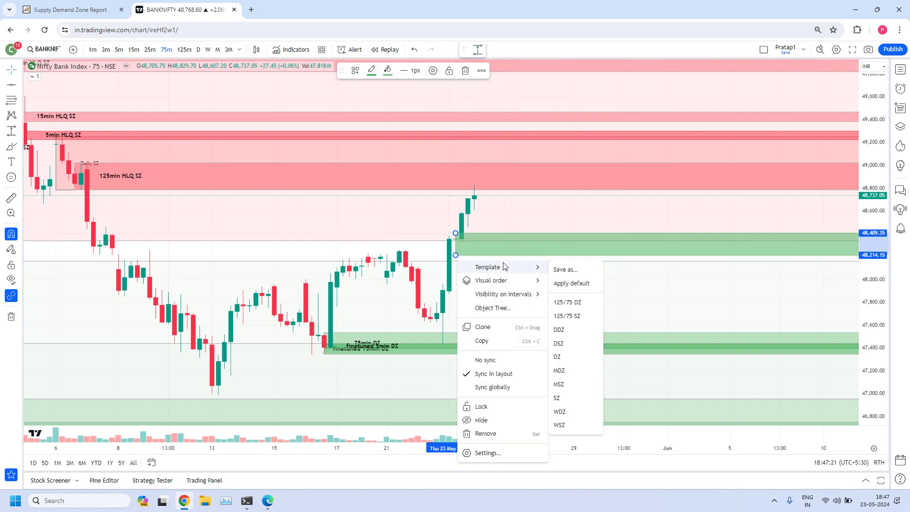
{"action": "left_click", "coordinate": [572, 305]}
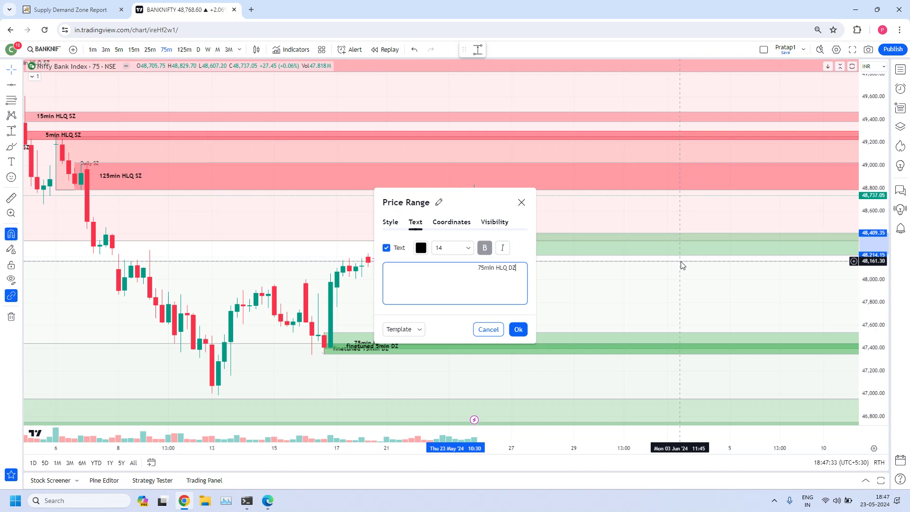
{"action": "left_click", "coordinate": [518, 329]}
{"action": "scroll", "coordinate": [504, 268], "scroll_direction": "down", "scroll_amount": 3}
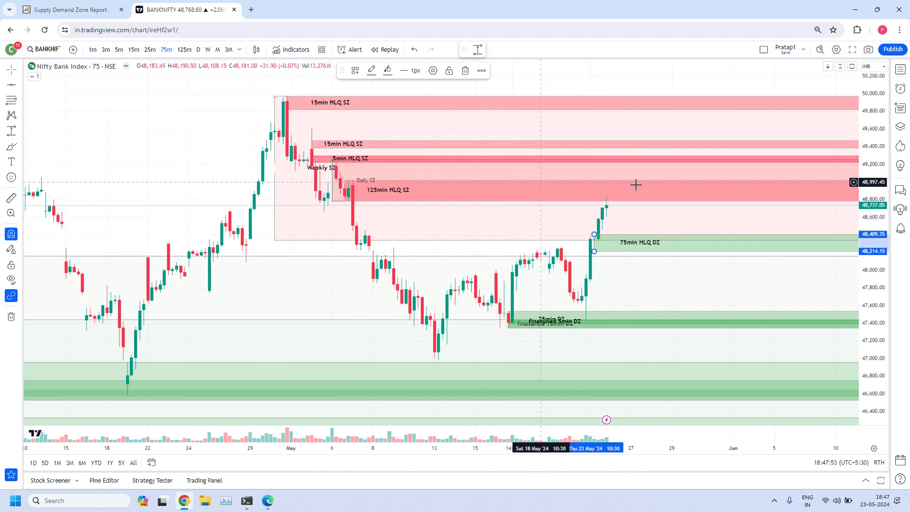
{"action": "scroll", "coordinate": [663, 282], "scroll_direction": "up", "scroll_amount": 2}
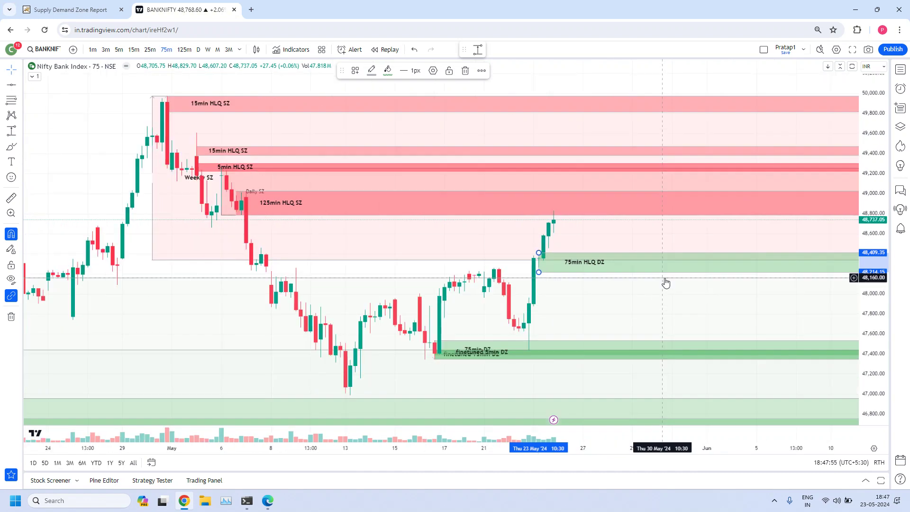
{"action": "scroll", "coordinate": [665, 282], "scroll_direction": "down", "scroll_amount": 2}
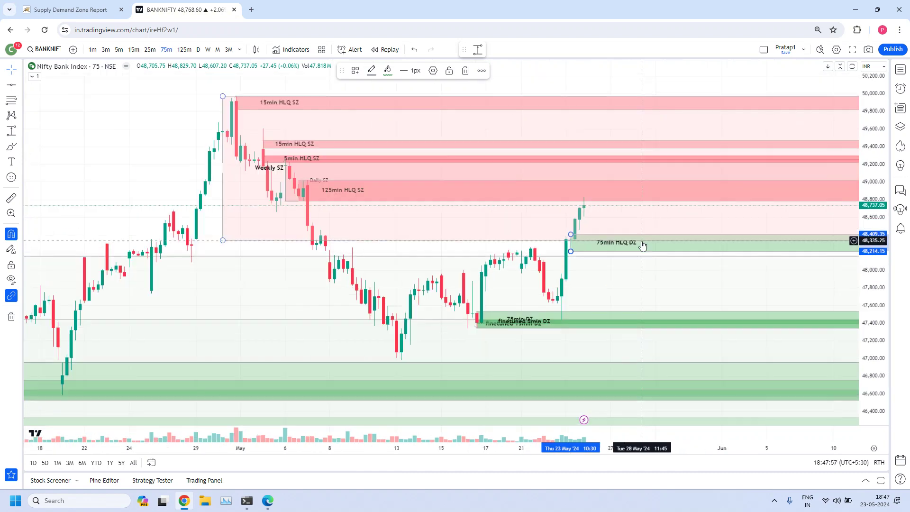
{"action": "scroll", "coordinate": [586, 274], "scroll_direction": "up", "scroll_amount": 2}
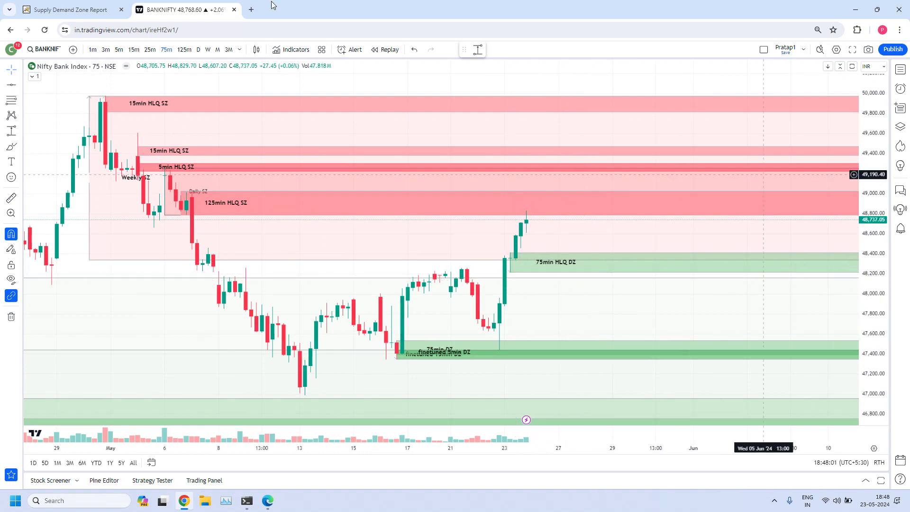
- Generate the NIFTY BANK SDZ Chain report for the 25min time frame in Neo Stock, and return to the BANKNIFTY chart
{"action": "left_click", "coordinate": [105, 18]}
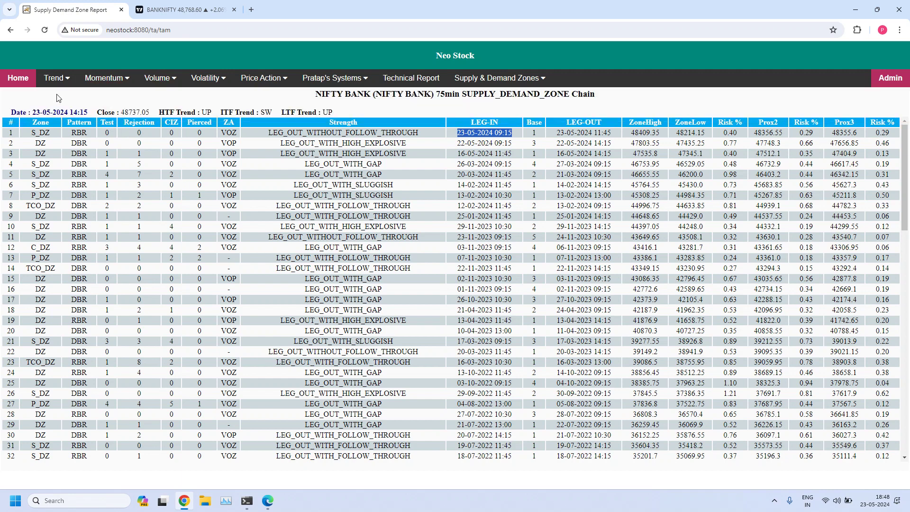
{"action": "left_click", "coordinate": [10, 30]}
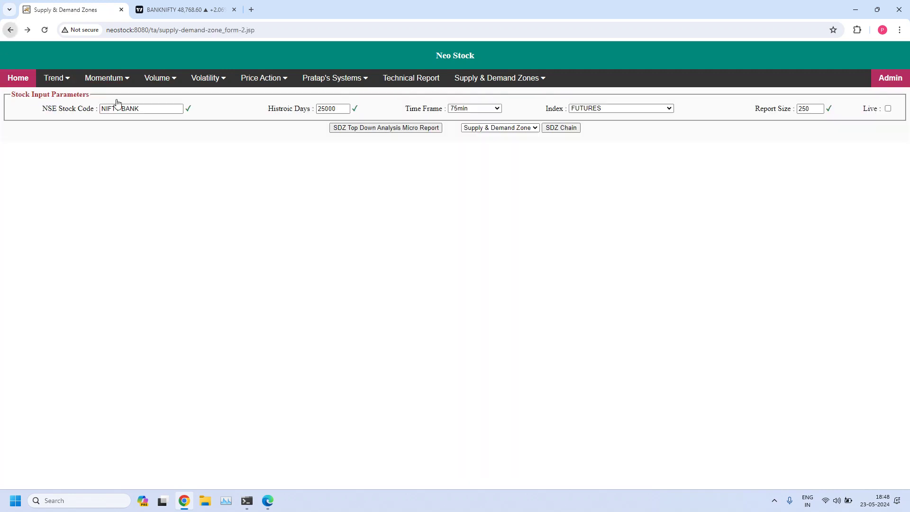
{"action": "left_click", "coordinate": [496, 109]}
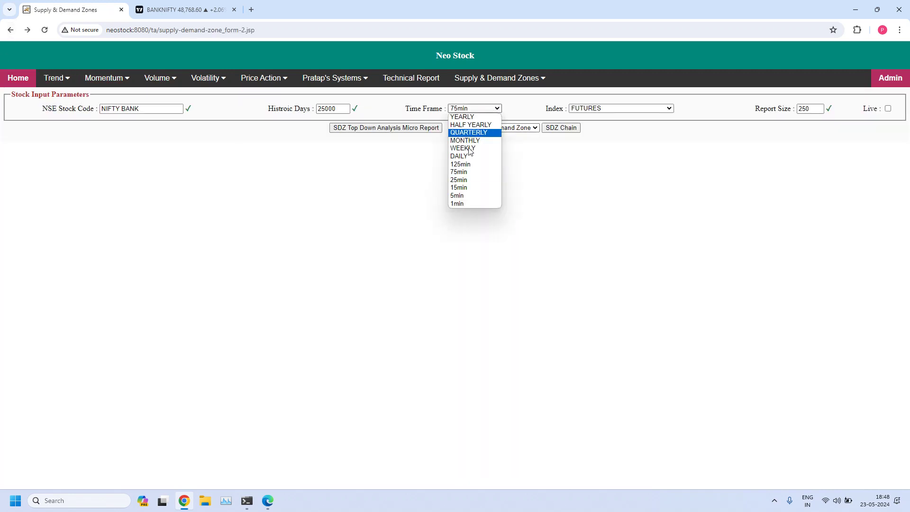
{"action": "left_click", "coordinate": [469, 180]}
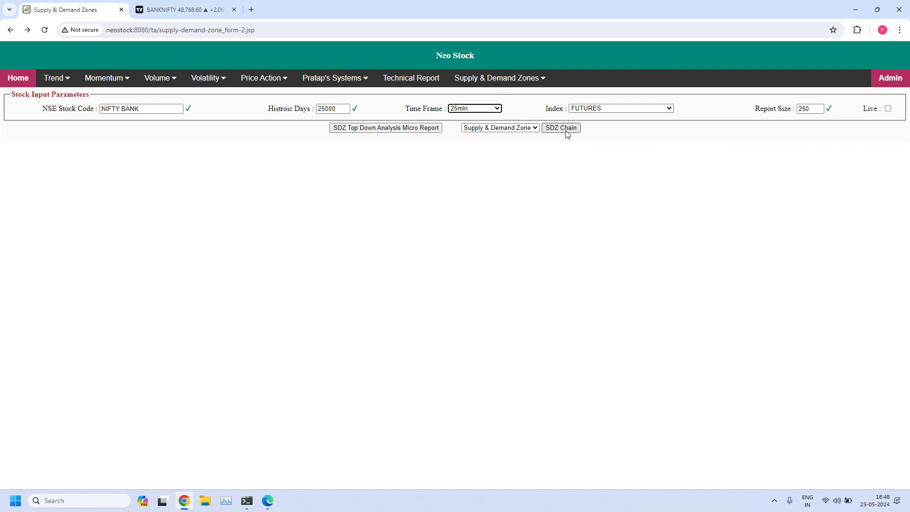
{"action": "left_click", "coordinate": [566, 131]}
{"action": "left_click", "coordinate": [188, 10]}
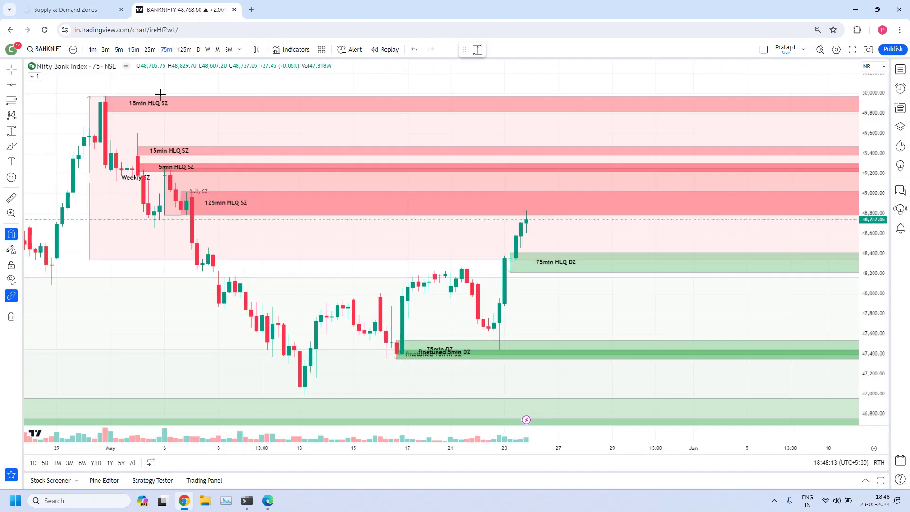
{"action": "left_click", "coordinate": [150, 50]}
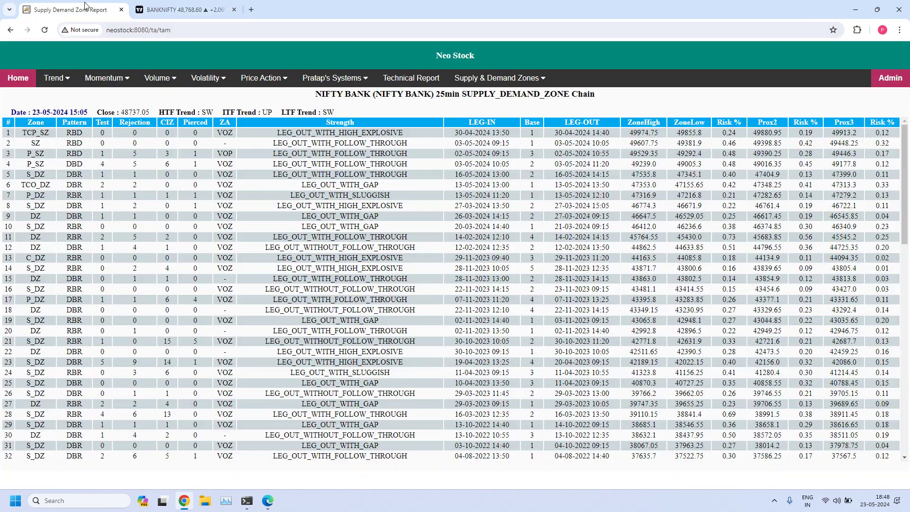
{"action": "left_click", "coordinate": [87, 10]}
{"action": "left_click_drag", "start_coordinate": [26, 176], "coordinate": [612, 180]}
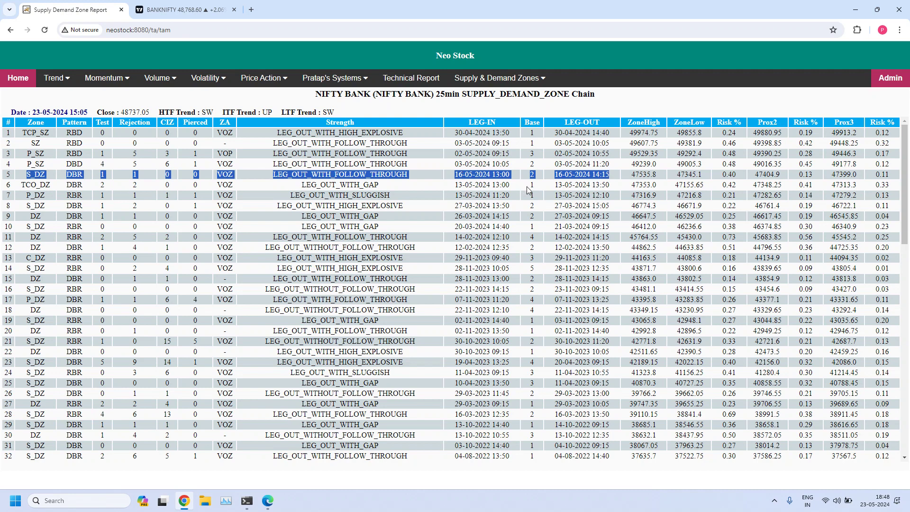
{"action": "left_click", "coordinate": [499, 165]}
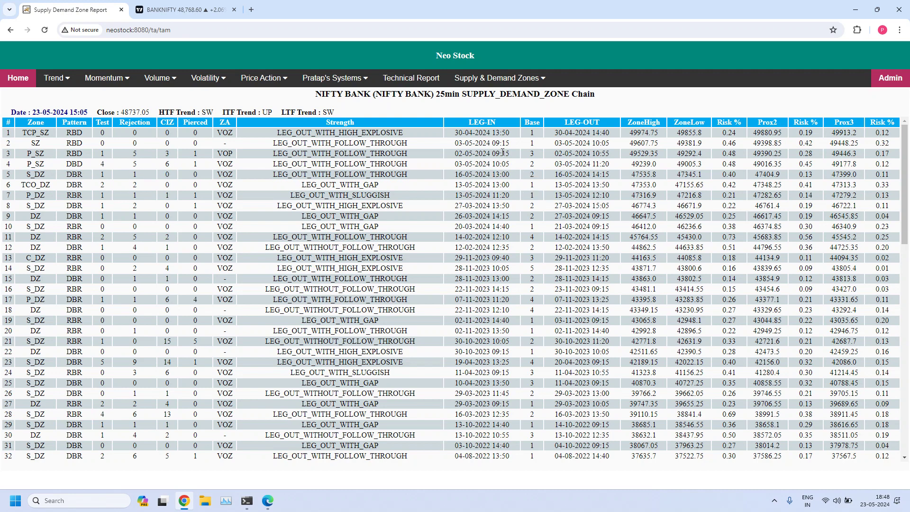
- Generate the NIFTY BANK SDZ Chain report for the 15min time frame in Neo Stock, and set the BANKNIFTY chart to the 15-minute interval
{"action": "left_click", "coordinate": [10, 30]}
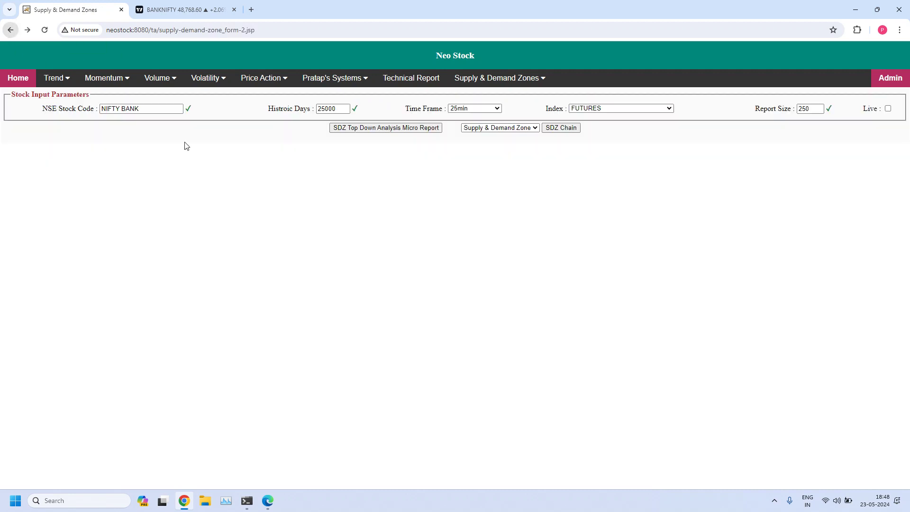
{"action": "left_click", "coordinate": [491, 111]}
{"action": "left_click", "coordinate": [458, 188]}
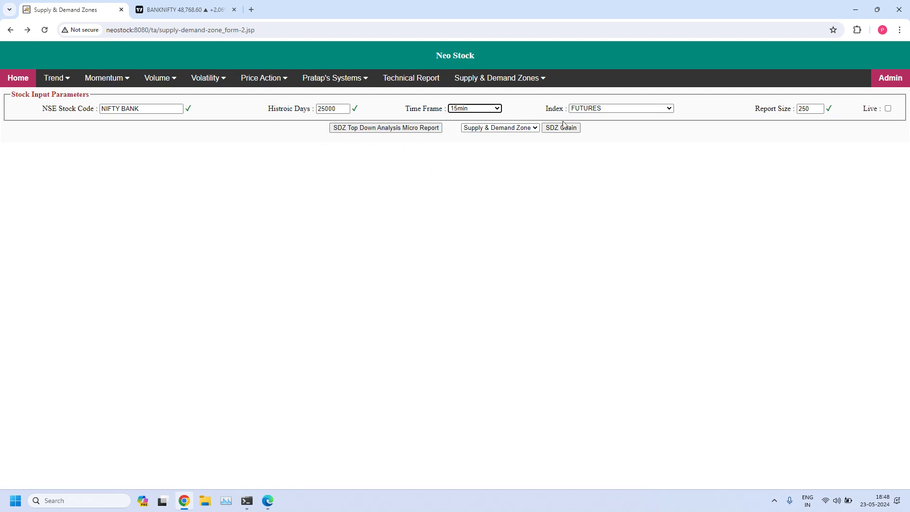
{"action": "left_click", "coordinate": [559, 128]}
{"action": "left_click", "coordinate": [199, 10]}
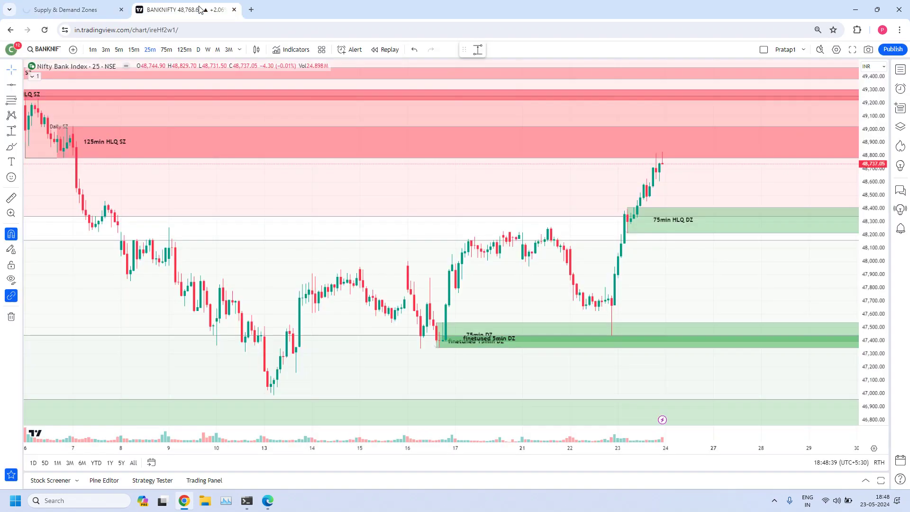
{"action": "left_click", "coordinate": [134, 49]}
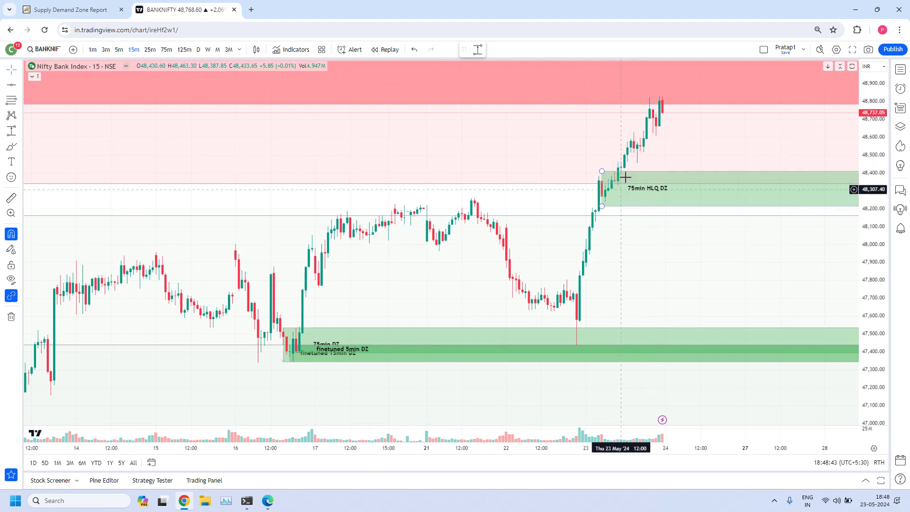
- In the 15min report, check the 23 May demand zones and highlight the C_DZ zone's leg-in time of 09:45
{"action": "left_click", "coordinate": [94, 12]}
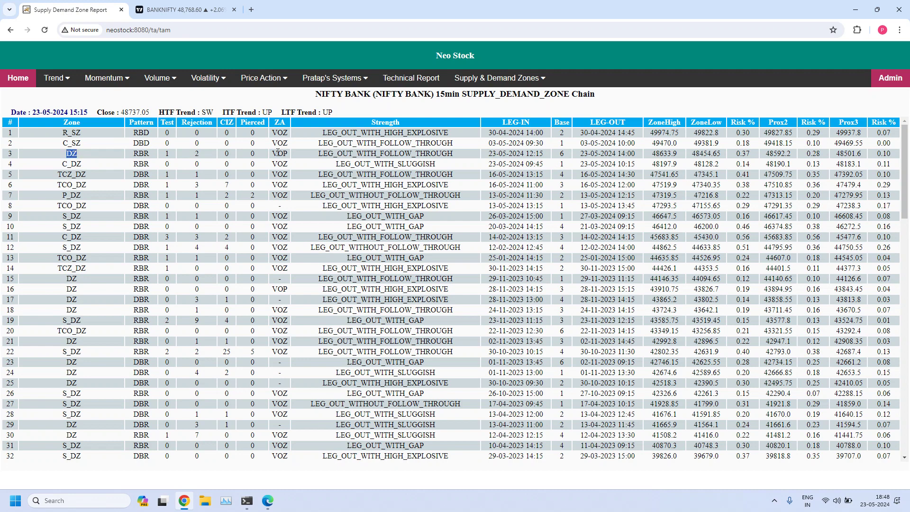
{"action": "left_click_drag", "start_coordinate": [67, 155], "coordinate": [616, 142]}
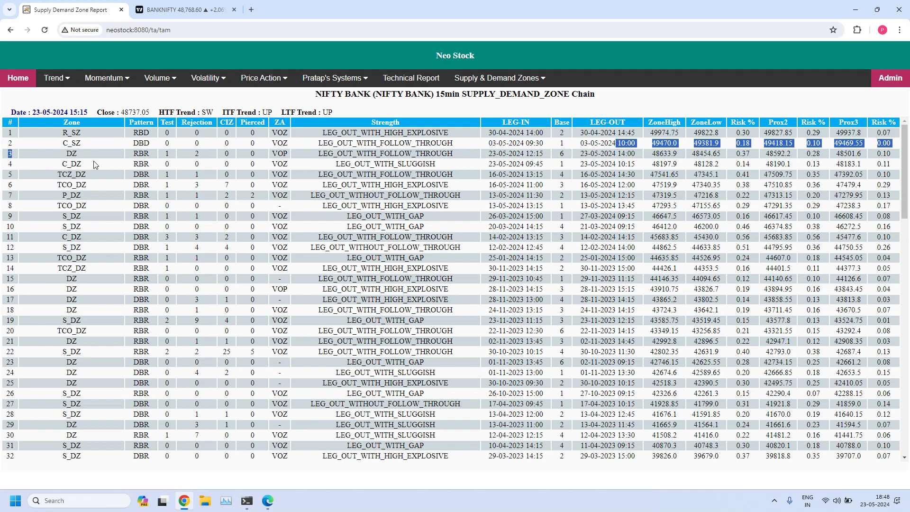
{"action": "left_click", "coordinate": [278, 152]}
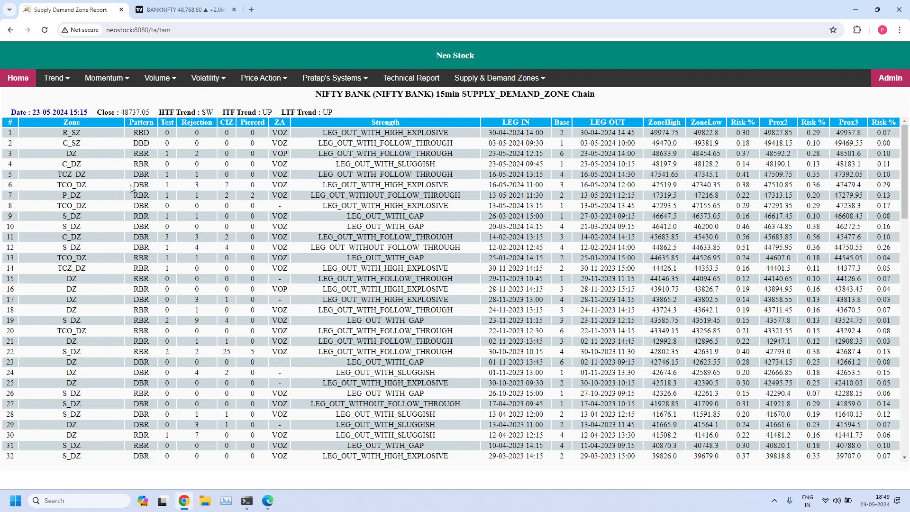
{"action": "double_click", "coordinate": [65, 165]}
{"action": "left_click_drag", "start_coordinate": [152, 170], "coordinate": [543, 161]}
{"action": "left_click", "coordinate": [528, 172]}
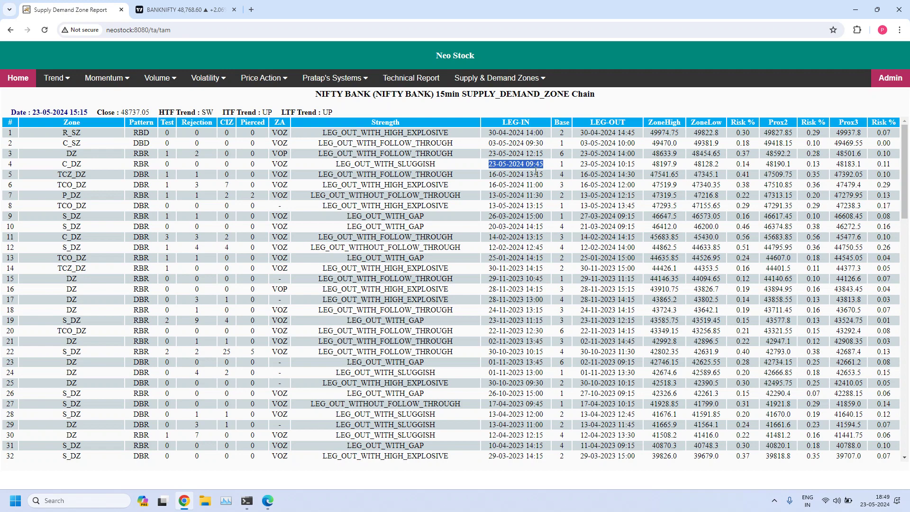
- On the 15-minute BANKNIFTY chart, draw a price range from 48,128.20 to 48,197.90 at the 23 May 10:00 candle
{"action": "left_click", "coordinate": [180, 9]}
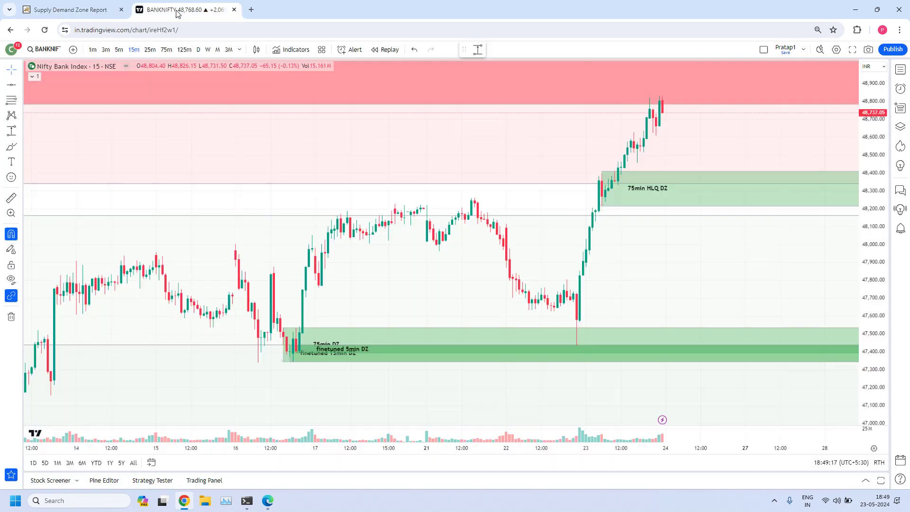
{"action": "scroll", "coordinate": [639, 295], "scroll_direction": "up", "scroll_amount": 4}
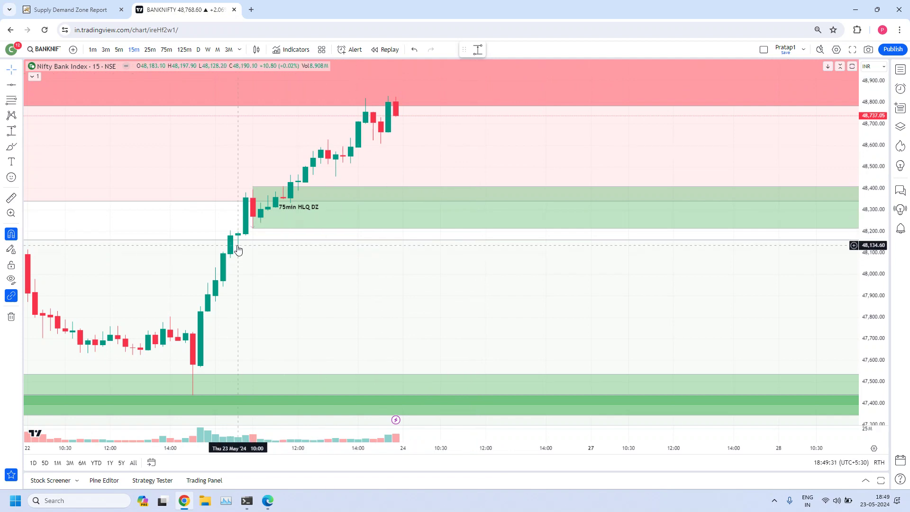
{"action": "left_click", "coordinate": [475, 51]}
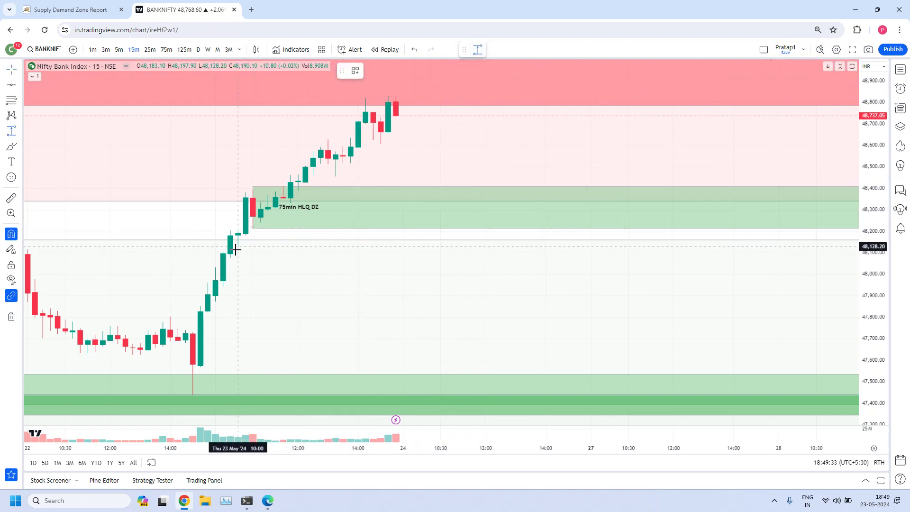
{"action": "left_click_drag", "start_coordinate": [235, 246], "coordinate": [241, 233]}
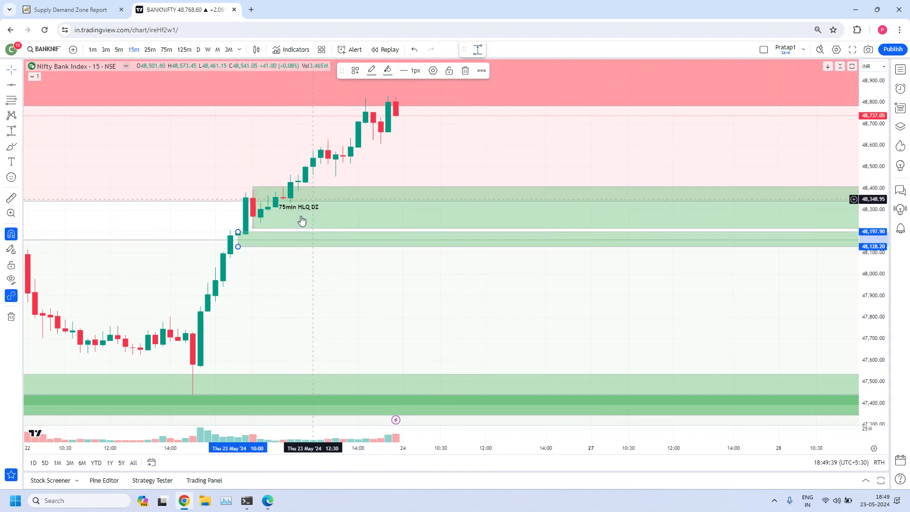
- Label the new price range "15min HLQ DZ"
{"action": "double_click", "coordinate": [237, 232]}
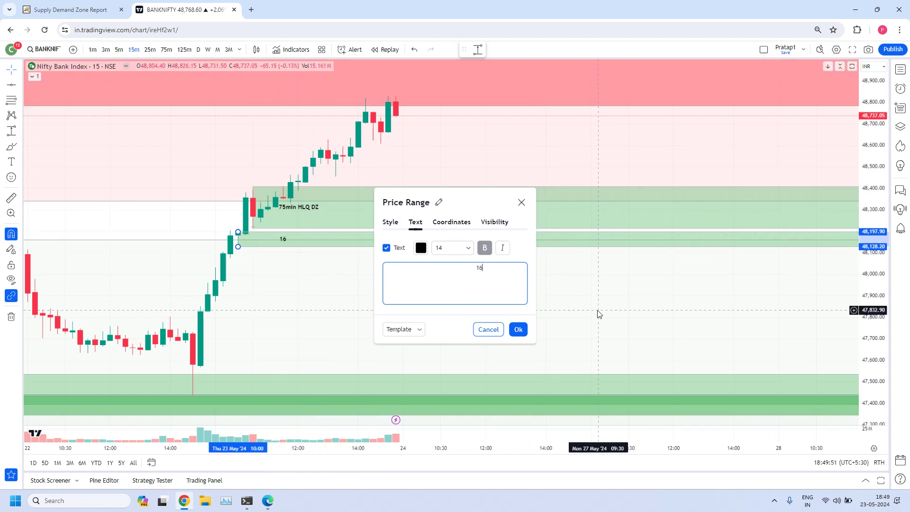
{"action": "type", "text": "min"}
{"action": "key", "text": "BackSpace"}
{"action": "key", "text": "BackSpace"}
{"action": "key", "text": "BackSpace"}
{"action": "key", "text": "BackSpace"}
{"action": "type", "text": "5min HLQ DZ"}
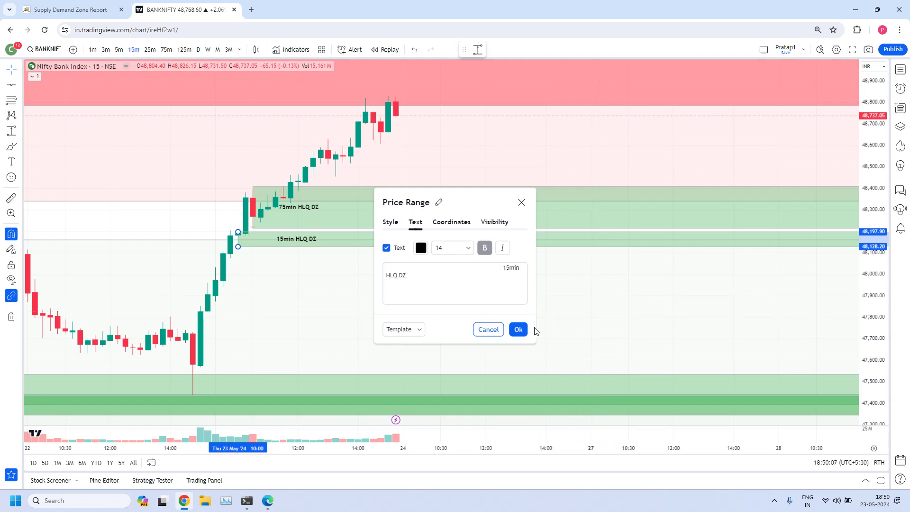
{"action": "left_click", "coordinate": [518, 328]}
{"action": "left_click", "coordinate": [274, 268]}
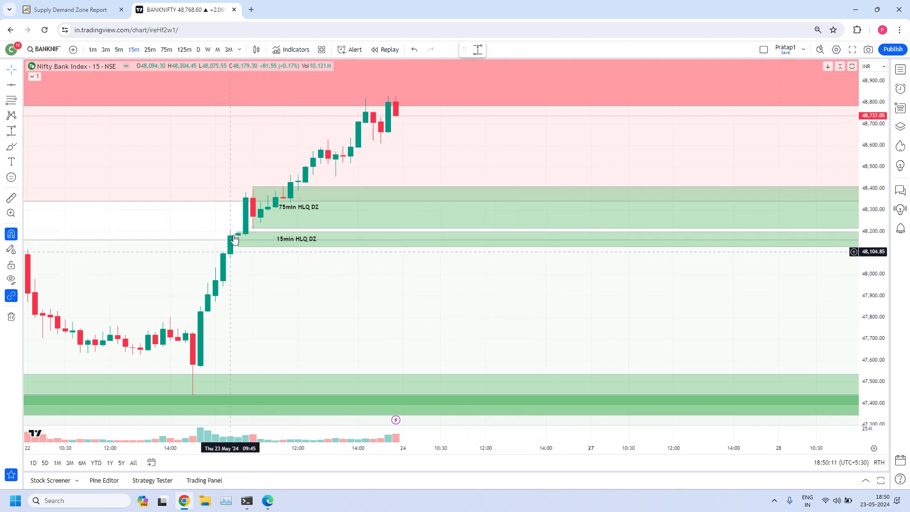
{"action": "scroll", "coordinate": [528, 296], "scroll_direction": "down", "scroll_amount": 1}
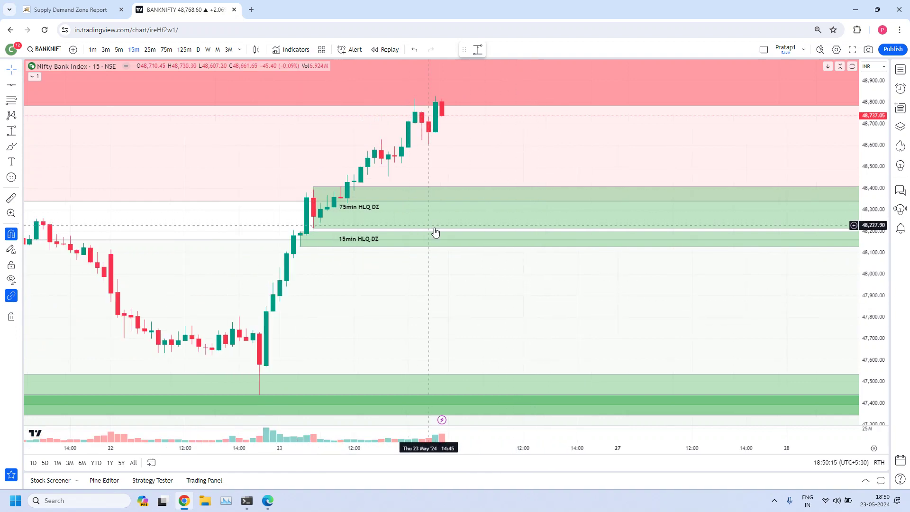
- Highlight the leg-in time of the 23 May 12:15 DZ zone in the 15min report, and compare it with the BANKNIFTY chart
{"action": "left_click", "coordinate": [83, 13]}
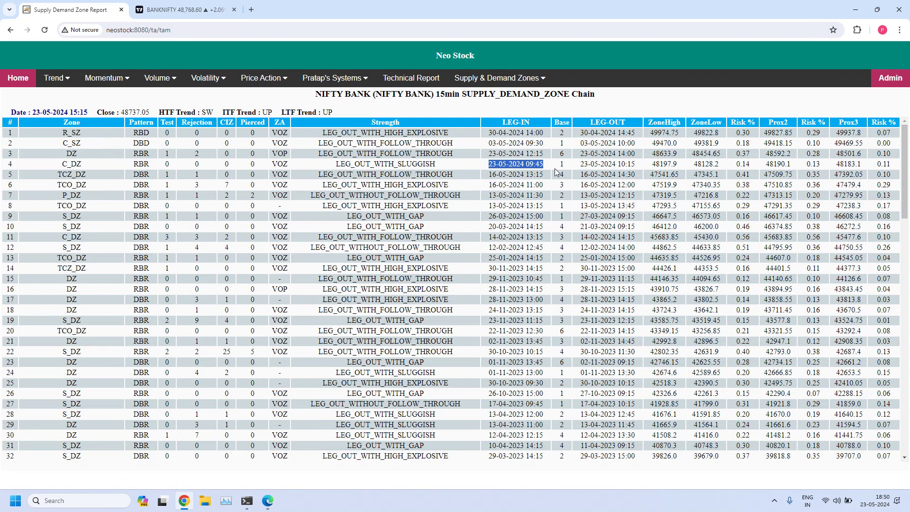
{"action": "left_click_drag", "start_coordinate": [484, 153], "coordinate": [552, 156]}
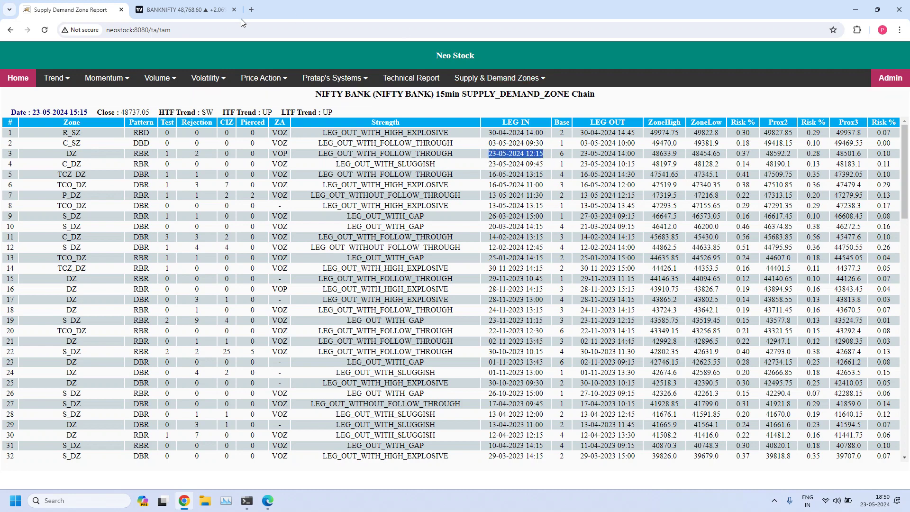
{"action": "left_click", "coordinate": [199, 9]}
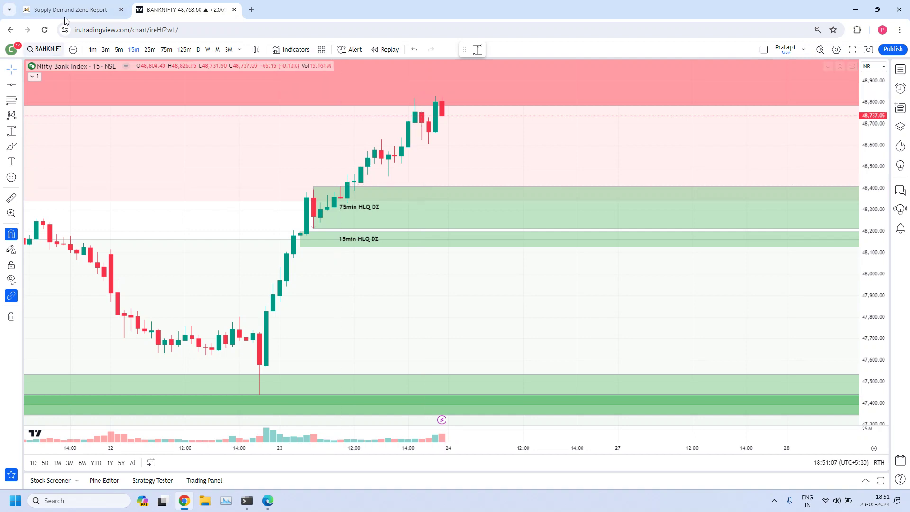
- Generate the NIFTY BANK SDZ Chain report for the 5min time frame in Neo Stock, and set the BANKNIFTY chart to the 5-minute interval
{"action": "left_click", "coordinate": [92, 9]}
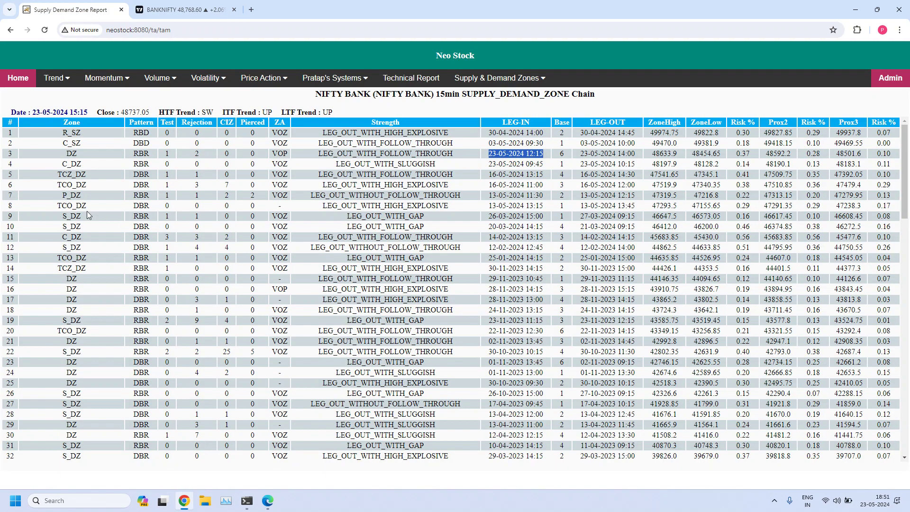
{"action": "left_click", "coordinate": [10, 30]}
{"action": "left_click", "coordinate": [491, 108]}
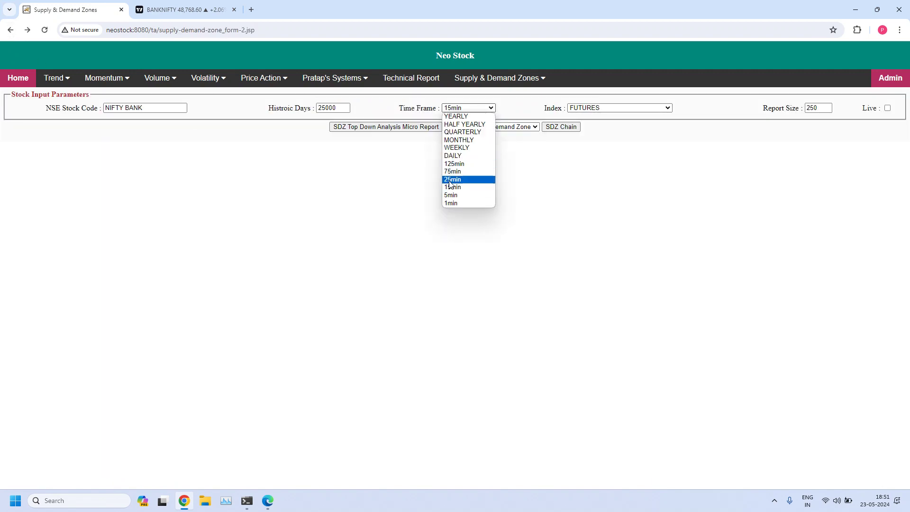
{"action": "left_click", "coordinate": [453, 195]}
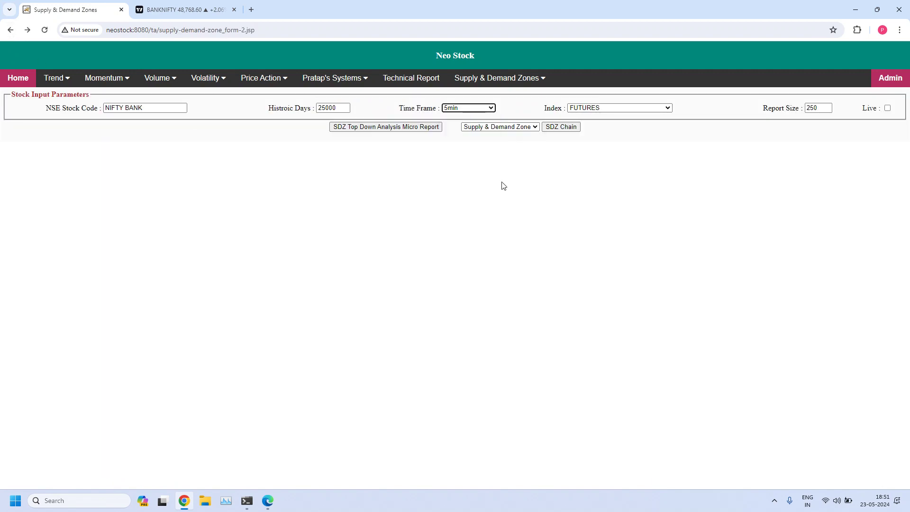
{"action": "left_click", "coordinate": [564, 128]}
{"action": "left_click", "coordinate": [197, 10]}
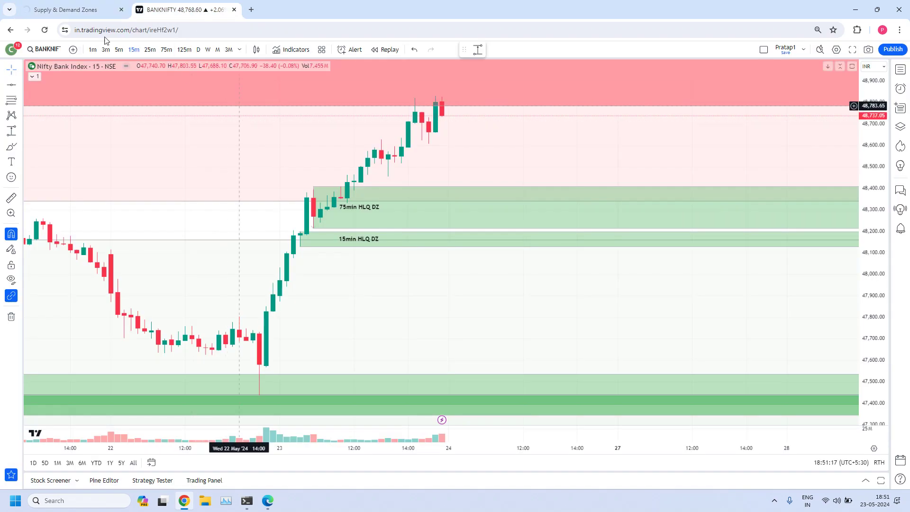
{"action": "left_click", "coordinate": [119, 50]}
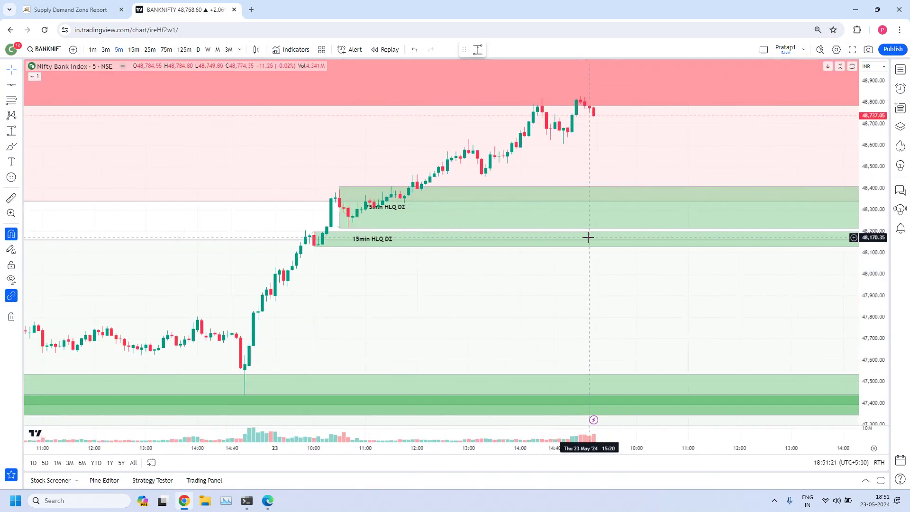
{"action": "scroll", "coordinate": [588, 236], "scroll_direction": "down", "scroll_amount": 3}
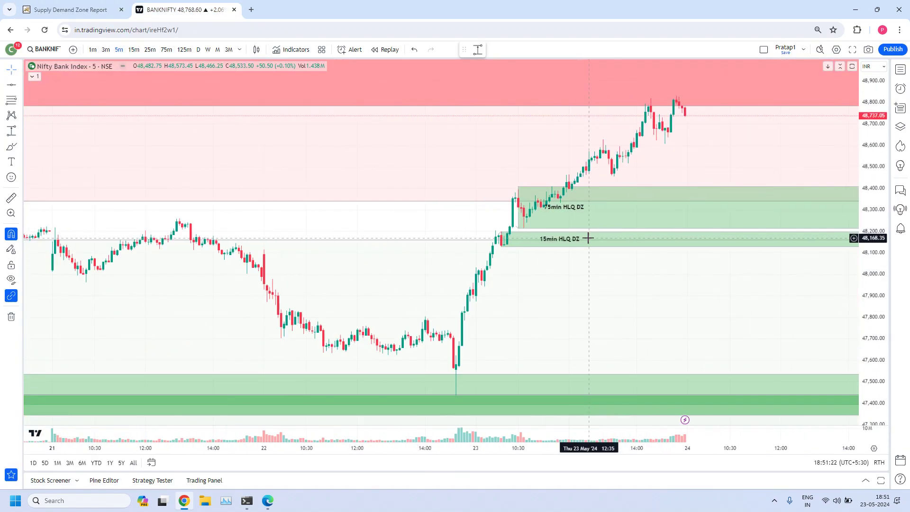
- In the 5min report, examine the 23 May DZ and S_DZ zone rows, and highlight the S_DZ zone's leg-in time of 10:10
{"action": "left_click", "coordinate": [105, 14]}
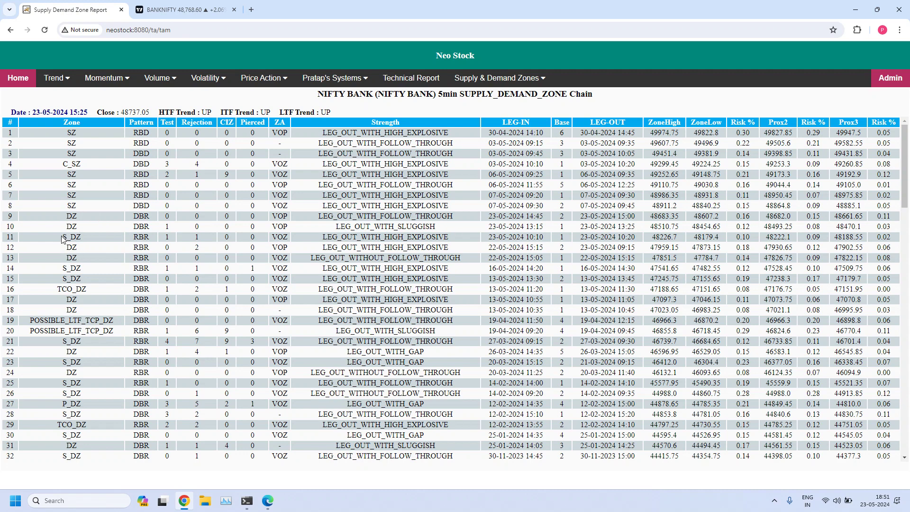
{"action": "left_click_drag", "start_coordinate": [63, 238], "coordinate": [899, 239]}
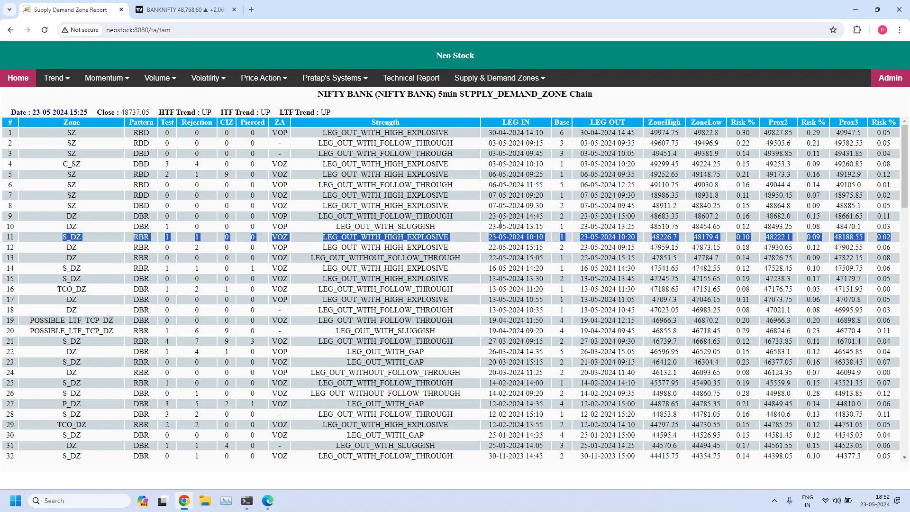
{"action": "left_click", "coordinate": [564, 244]}
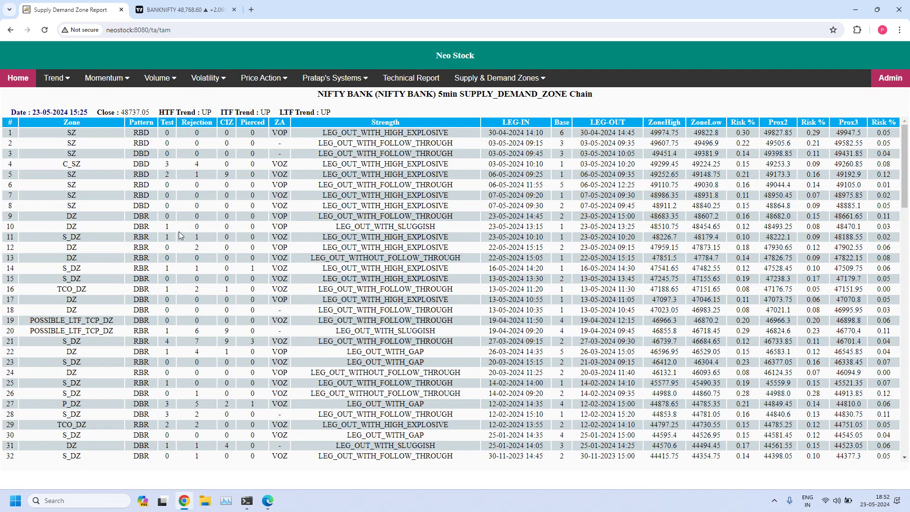
{"action": "left_click_drag", "start_coordinate": [69, 226], "coordinate": [533, 227]}
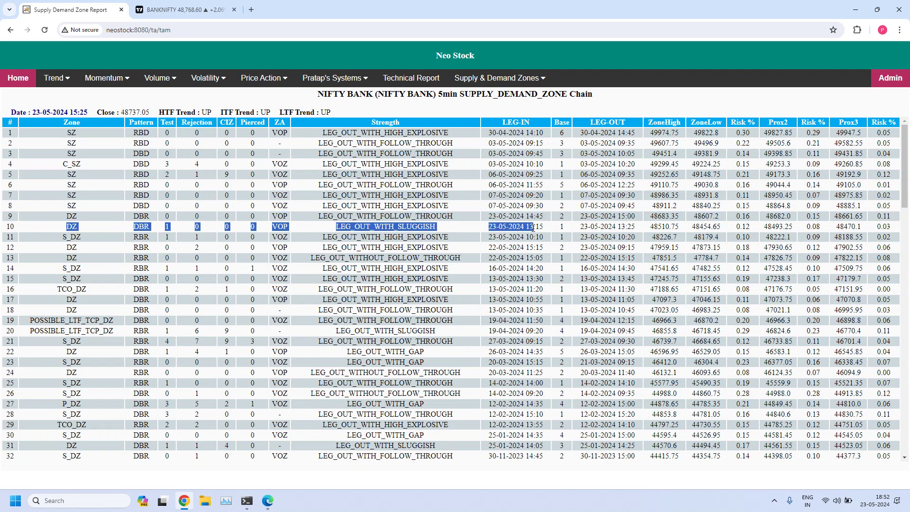
{"action": "left_click", "coordinate": [158, 231]}
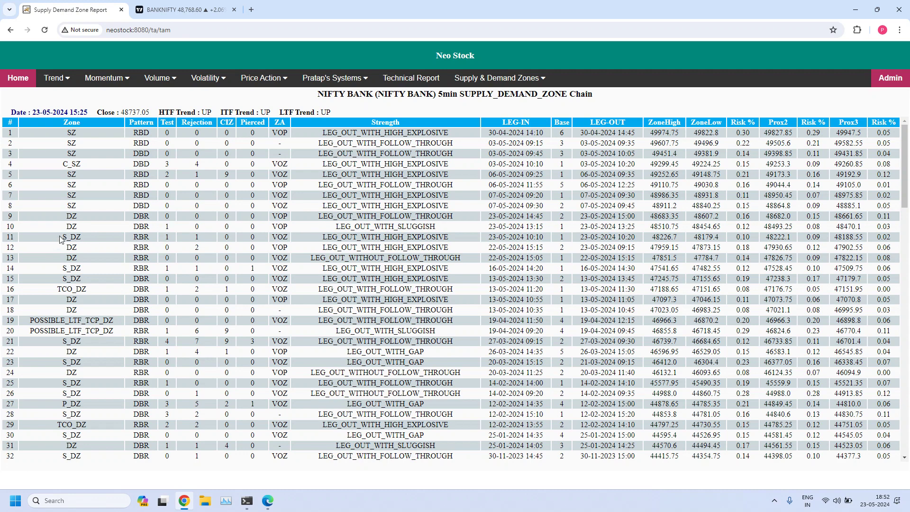
{"action": "left_click_drag", "start_coordinate": [96, 237], "coordinate": [408, 237]}
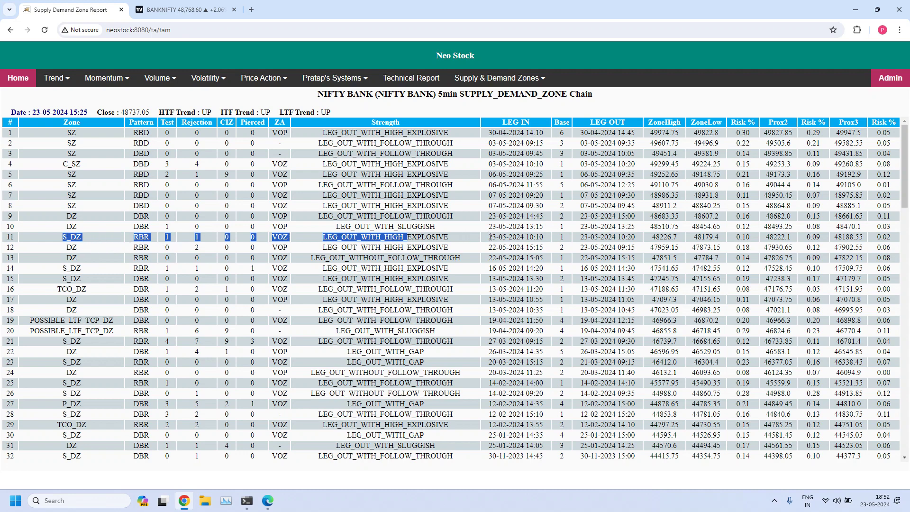
{"action": "left_click_drag", "start_coordinate": [489, 237], "coordinate": [546, 241]}
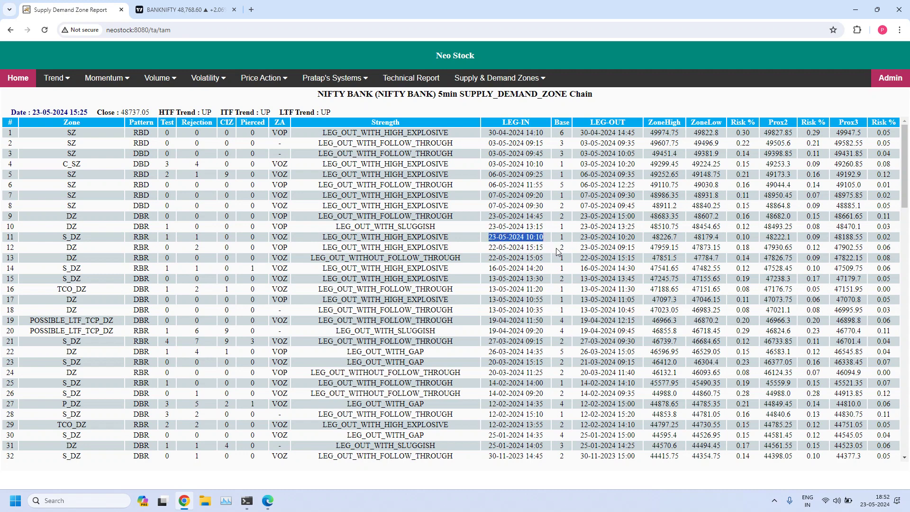
- Switch to the BANKNIFTY chart and examine the 23 May 10:10 and 10:15 candles against the 15min and 75min demand zones
{"action": "left_click", "coordinate": [185, 13]}
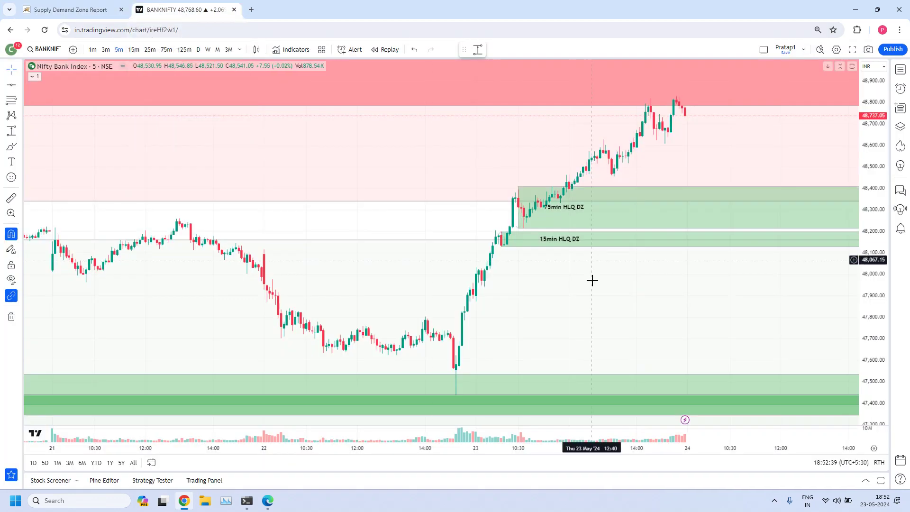
{"action": "scroll", "coordinate": [567, 320], "scroll_direction": "up", "scroll_amount": 3}
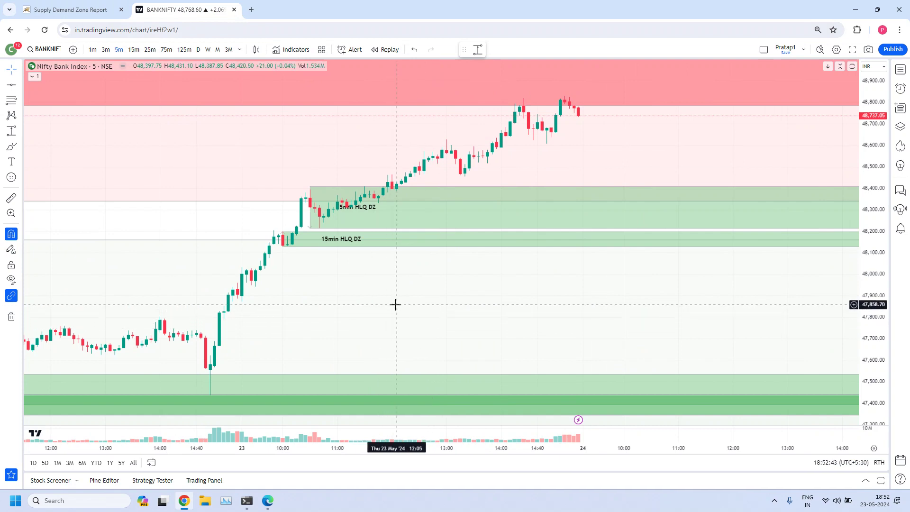
{"action": "scroll", "coordinate": [394, 304], "scroll_direction": "up", "scroll_amount": 2}
{"action": "left_click_drag", "start_coordinate": [295, 308], "coordinate": [319, 241]}
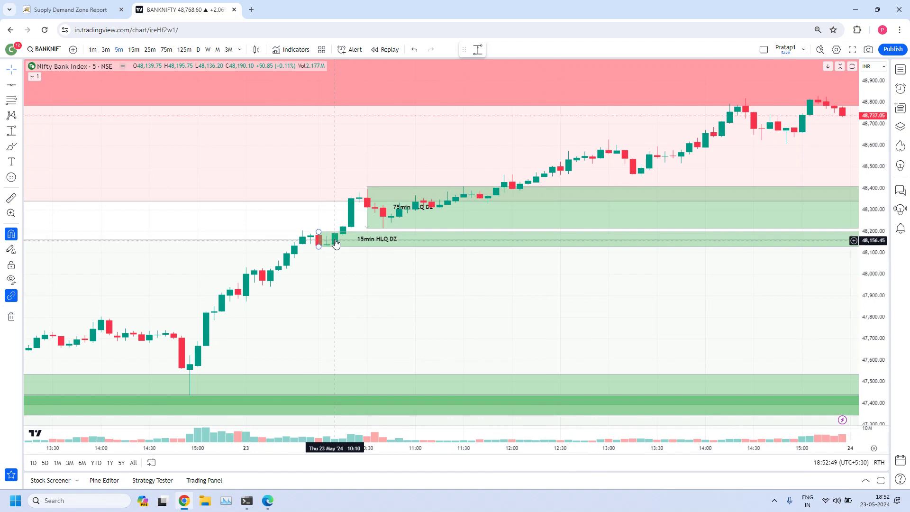
{"action": "left_click_drag", "start_coordinate": [316, 302], "coordinate": [660, 309]}
{"action": "scroll", "coordinate": [645, 262], "scroll_direction": "up", "scroll_amount": 3}
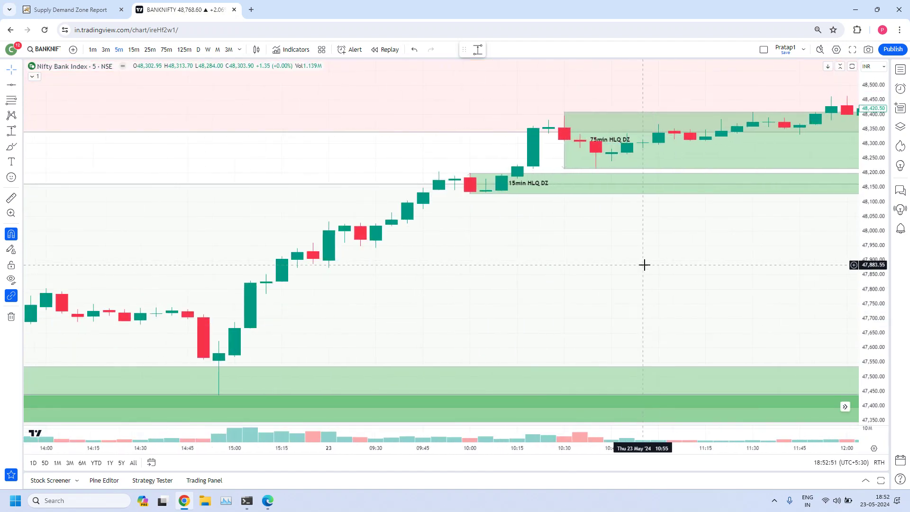
{"action": "left_click_drag", "start_coordinate": [478, 264], "coordinate": [609, 249]}
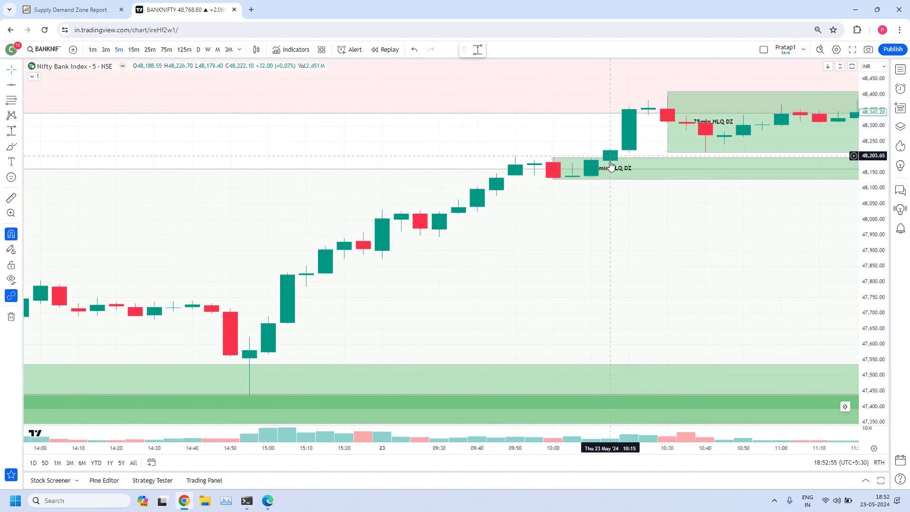
{"action": "left_click", "coordinate": [622, 170]}
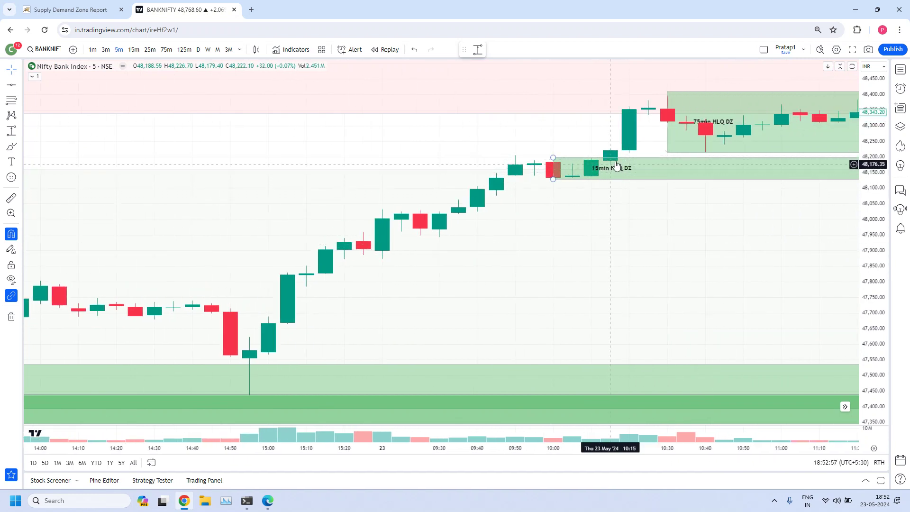
{"action": "left_click", "coordinate": [616, 159]}
{"action": "left_click", "coordinate": [679, 147]}
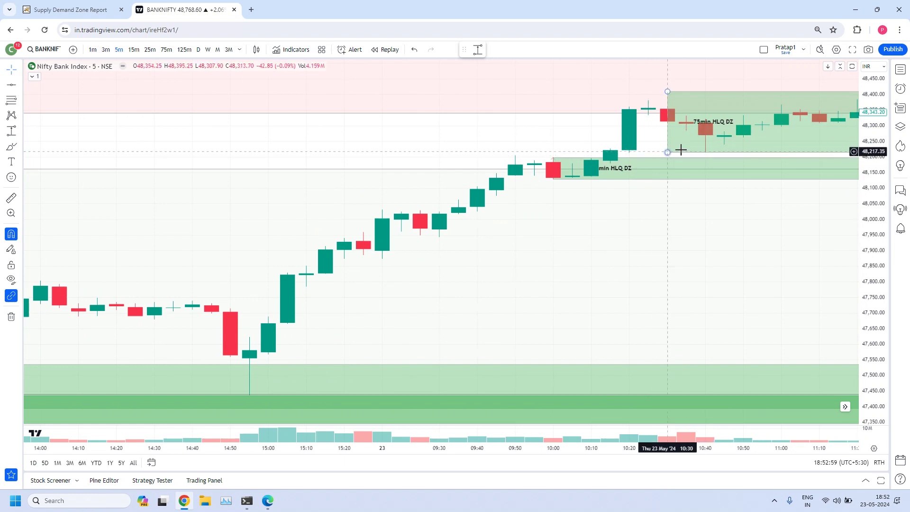
{"action": "left_click", "coordinate": [692, 186]}
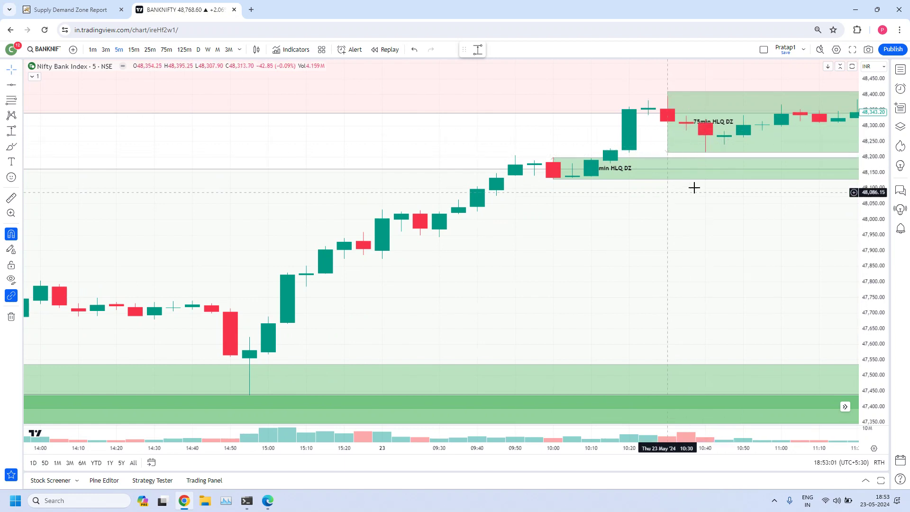
- Draw a price range on the 23 May 10:15 candle from 48,179.40 to 48,226.70 and apply the DZ template
{"action": "left_click", "coordinate": [610, 155]}
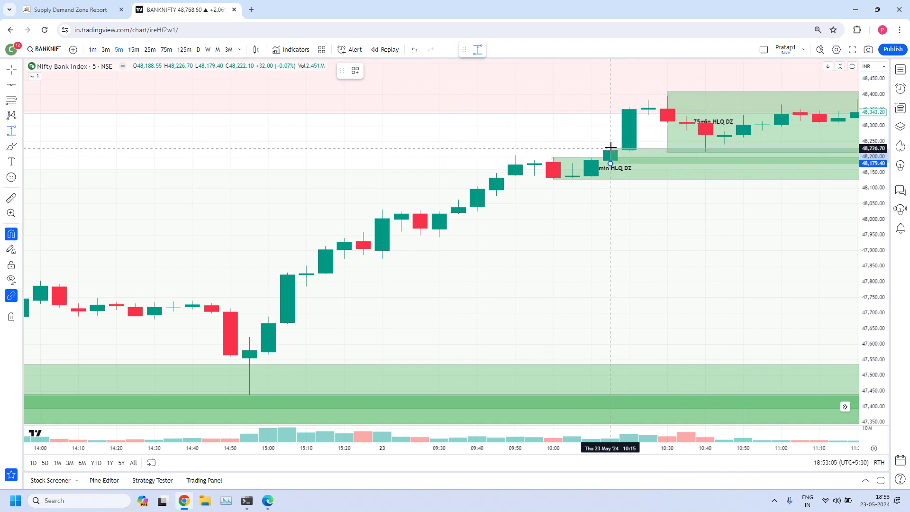
{"action": "left_click", "coordinate": [610, 149]}
{"action": "double_click", "coordinate": [611, 151]}
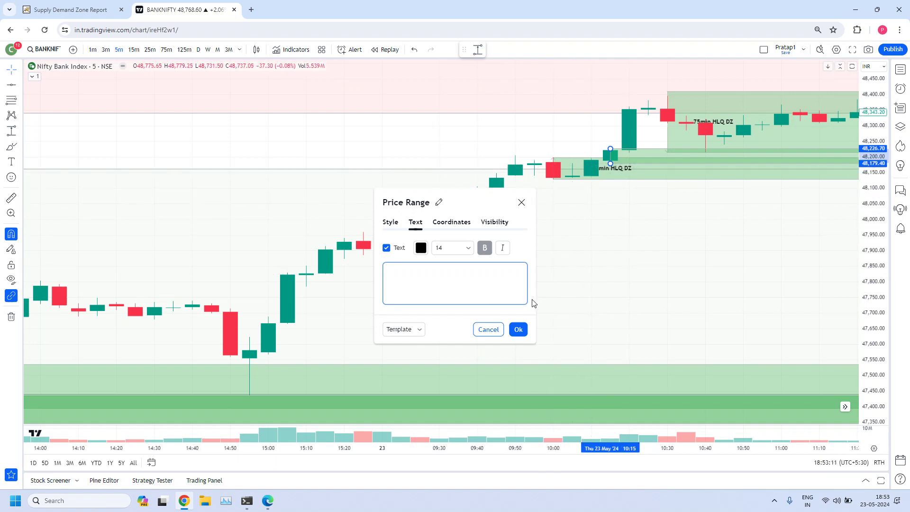
{"action": "left_click", "coordinate": [488, 328]}
{"action": "right_click", "coordinate": [612, 148]}
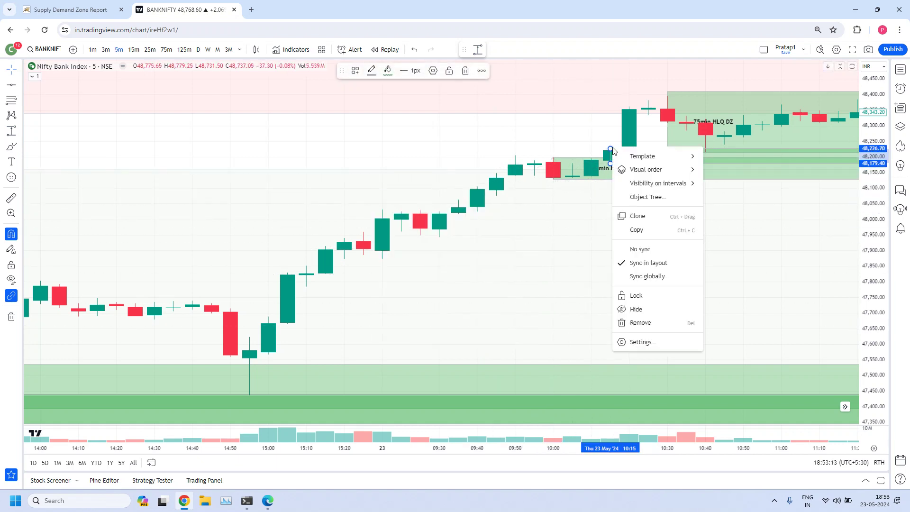
{"action": "mouse_move", "coordinate": [663, 156]}
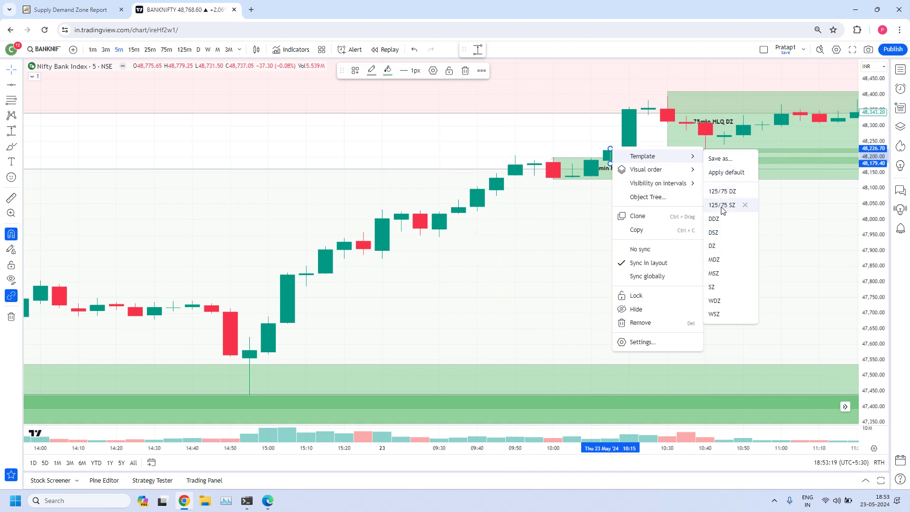
{"action": "left_click", "coordinate": [712, 245]}
- Label the new price range "5min HLQ DZ" and review it against the neighbouring 15min and 75min zones
{"action": "scroll", "coordinate": [696, 240], "scroll_direction": "up", "scroll_amount": 2}
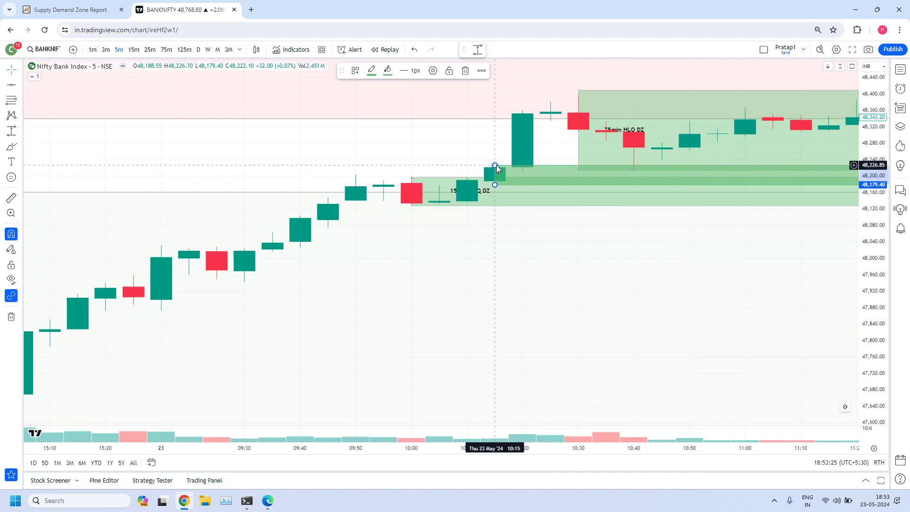
{"action": "double_click", "coordinate": [496, 166]}
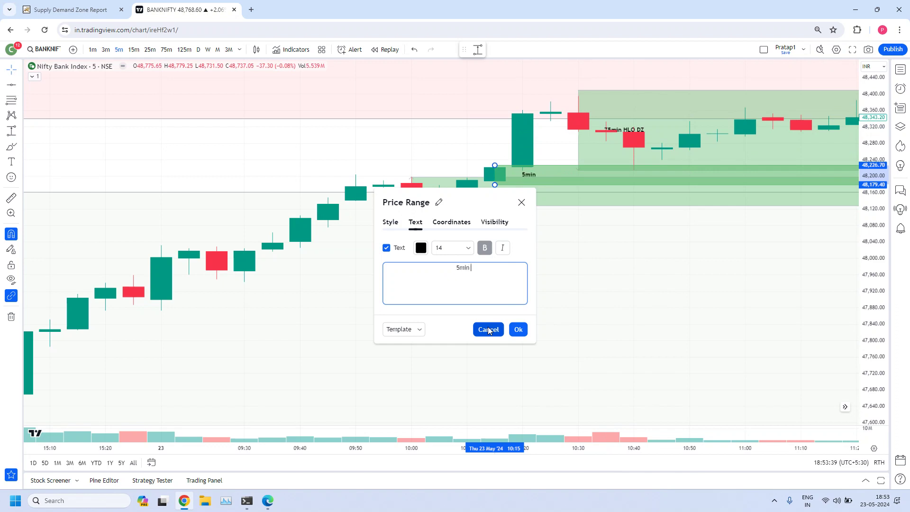
{"action": "type", "text": "HLQ DZ"}
{"action": "left_click", "coordinate": [518, 328]}
{"action": "scroll", "coordinate": [516, 326], "scroll_direction": "up", "scroll_amount": 3}
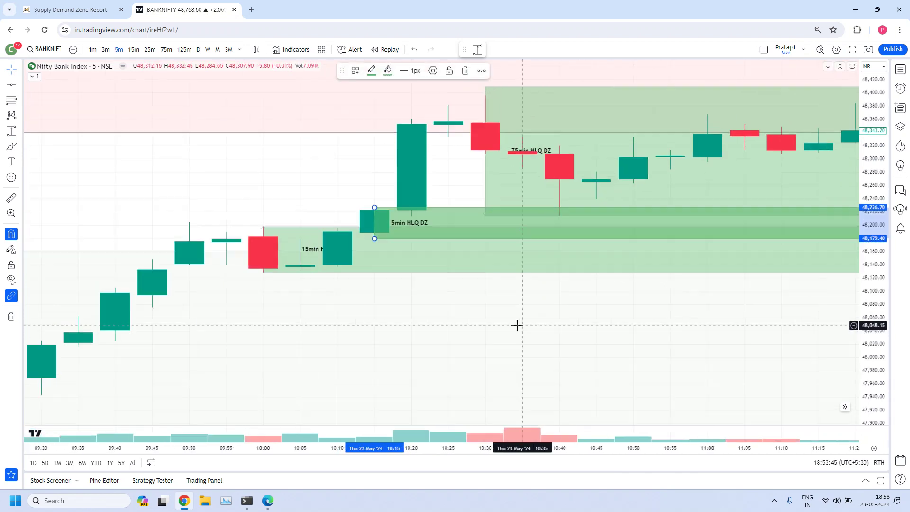
{"action": "scroll", "coordinate": [516, 325], "scroll_direction": "up", "scroll_amount": 2}
{"action": "scroll", "coordinate": [232, 282], "scroll_direction": "left", "scroll_amount": 3}
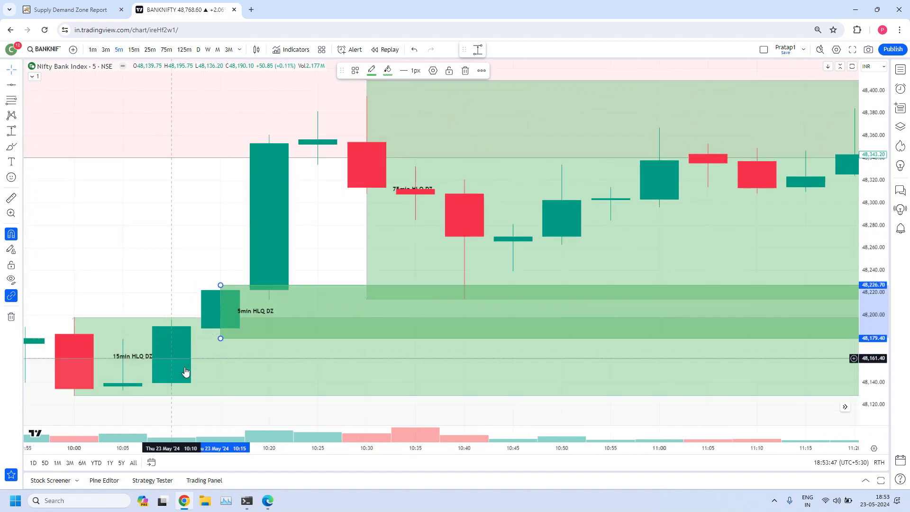
{"action": "scroll", "coordinate": [262, 178], "scroll_direction": "down", "scroll_amount": 2}
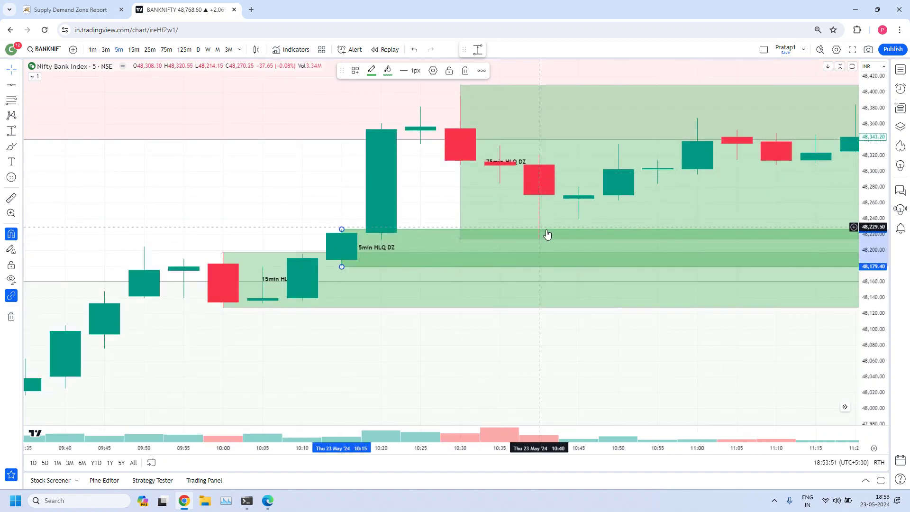
{"action": "scroll", "coordinate": [540, 236], "scroll_direction": "down", "scroll_amount": 3}
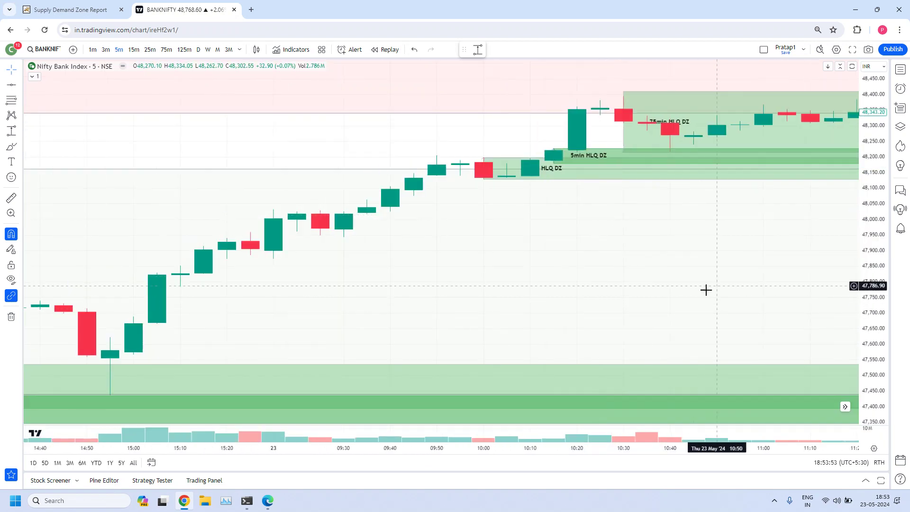